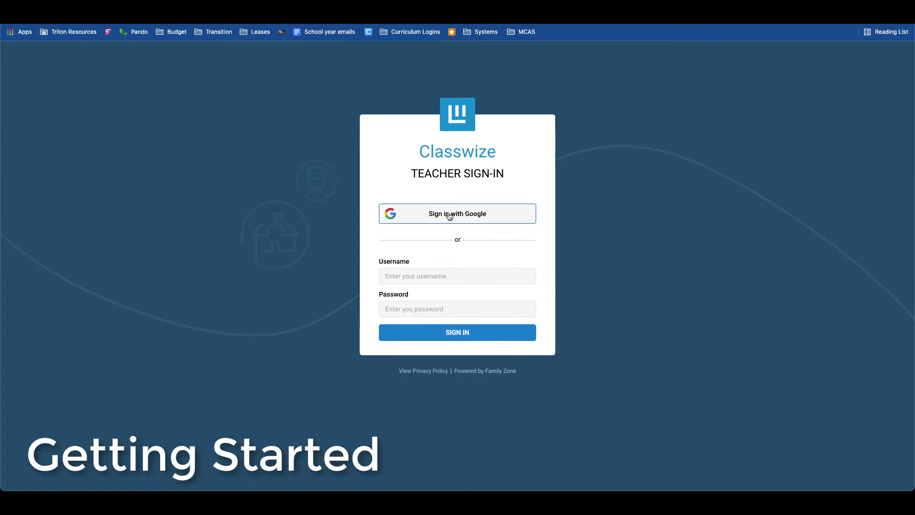
Sign in with a Google account to reach Tech Dept Demo Class on My classes
click(448, 217)
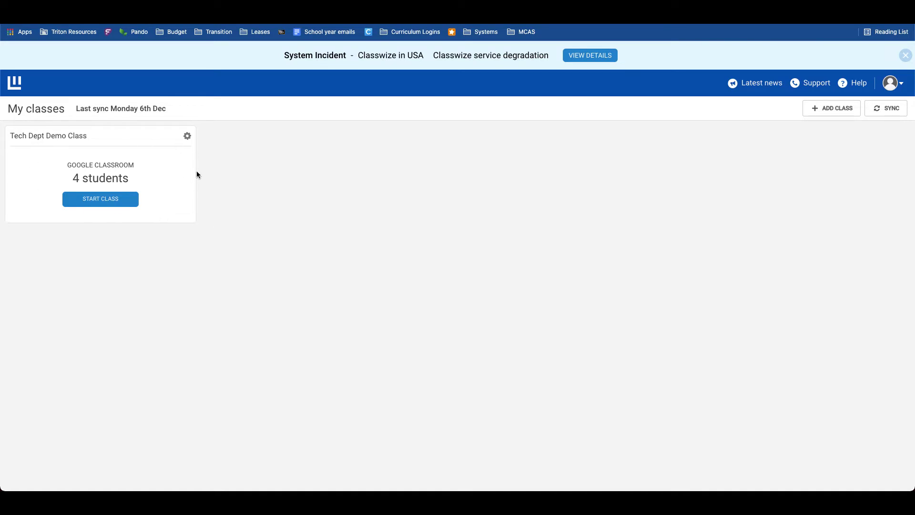
click(860, 84)
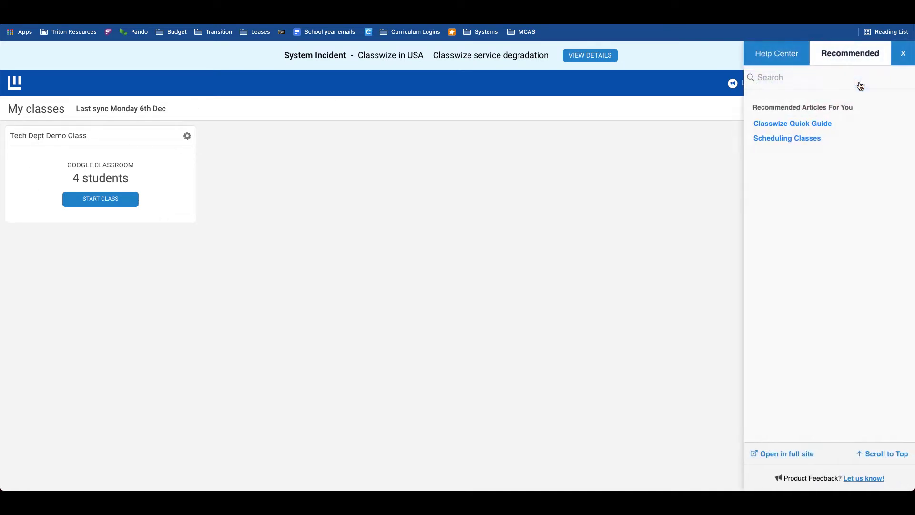
click(777, 56)
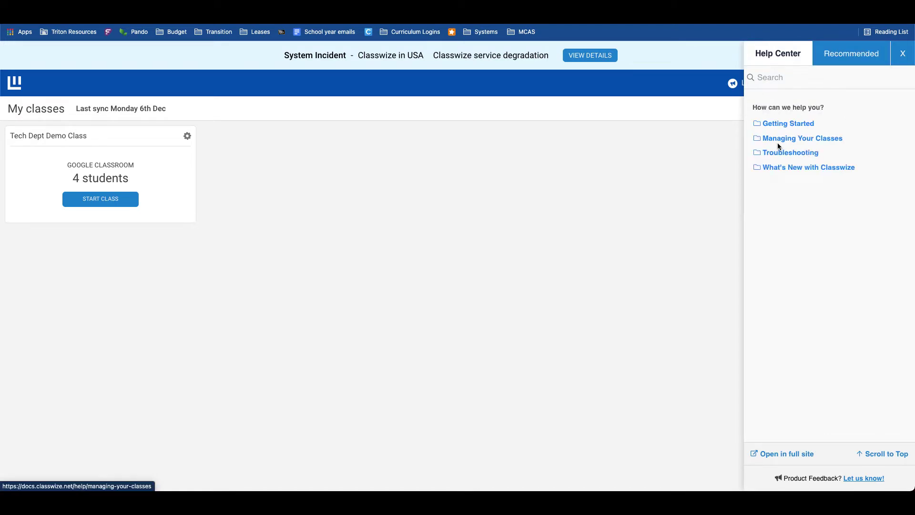
click(777, 124)
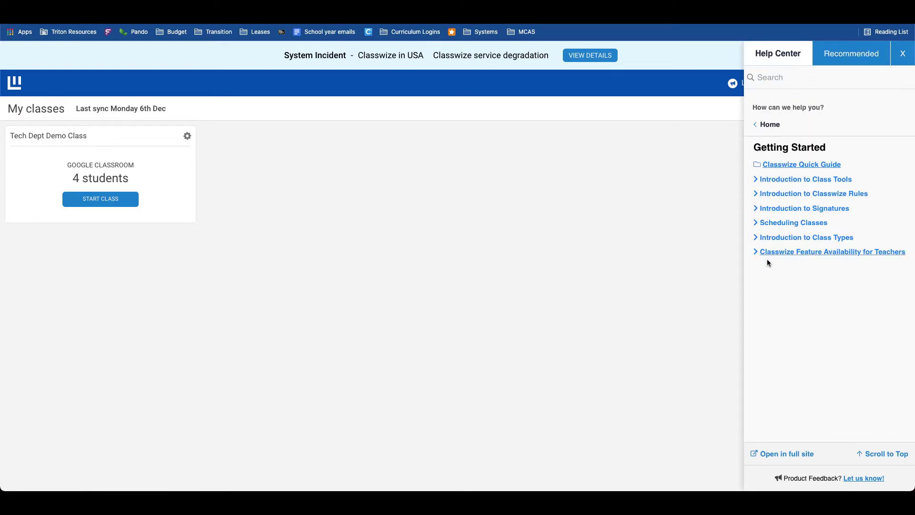
click(904, 54)
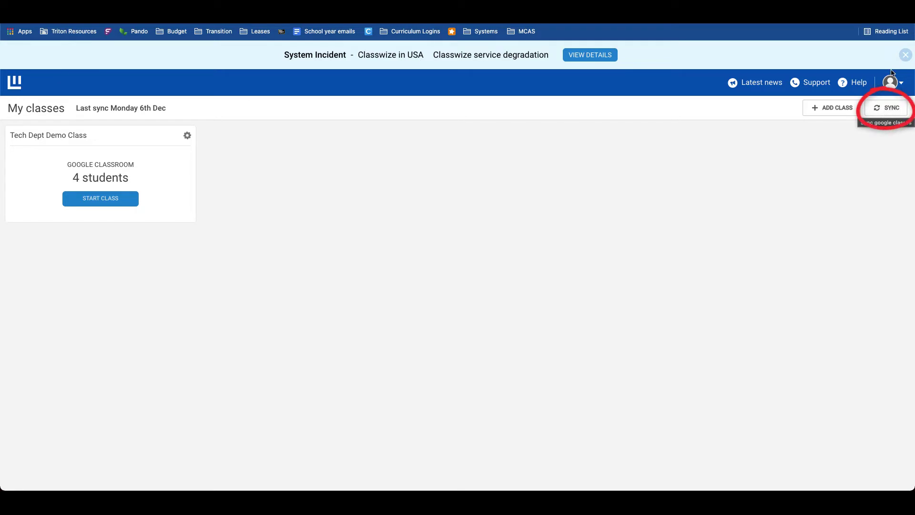
click(888, 112)
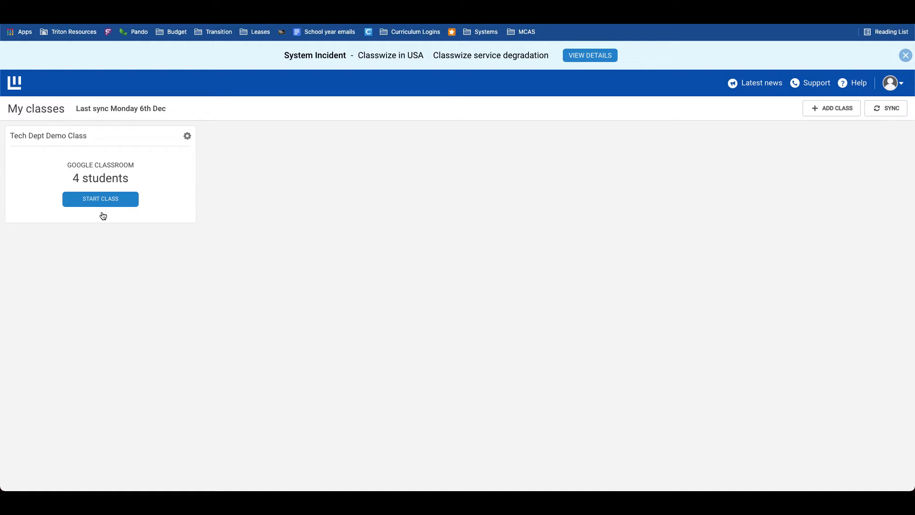
Start Tech Dept Demo Class as a live session ending at 02:50 PM
click(101, 203)
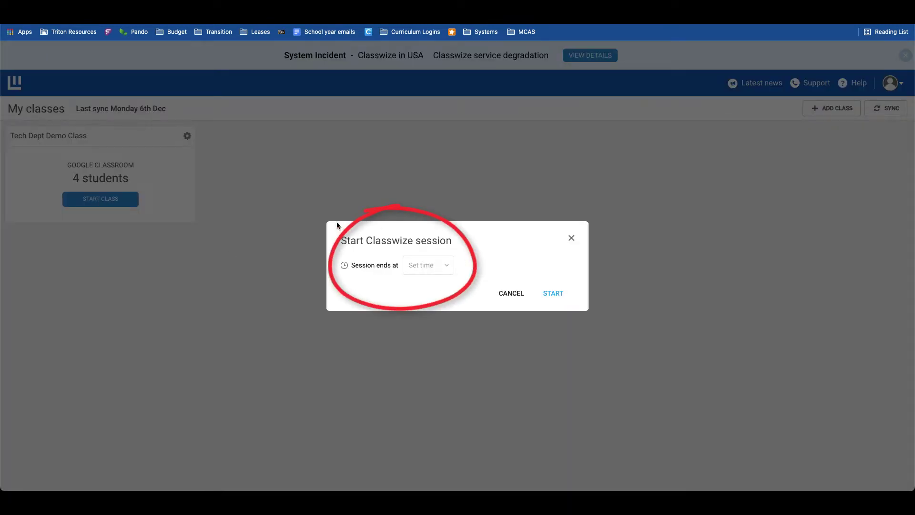
click(421, 266)
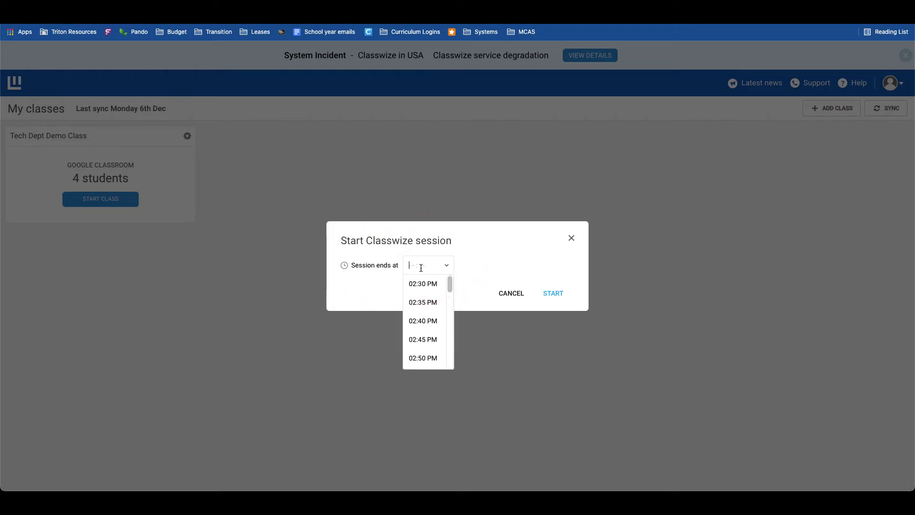
click(410, 359)
click(562, 294)
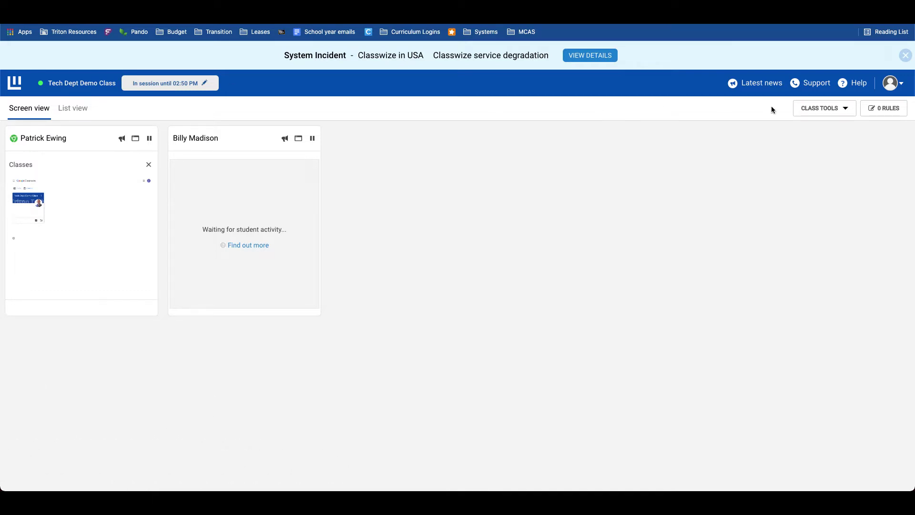
click(840, 109)
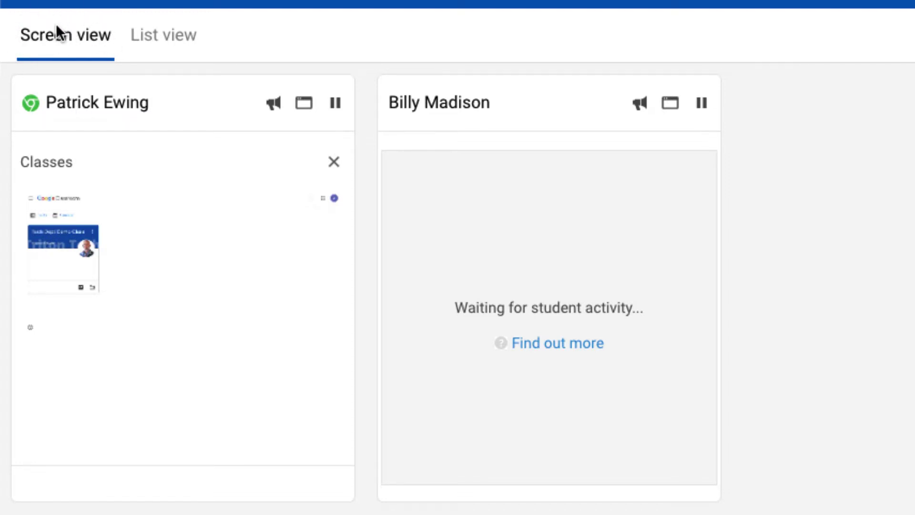
click(168, 42)
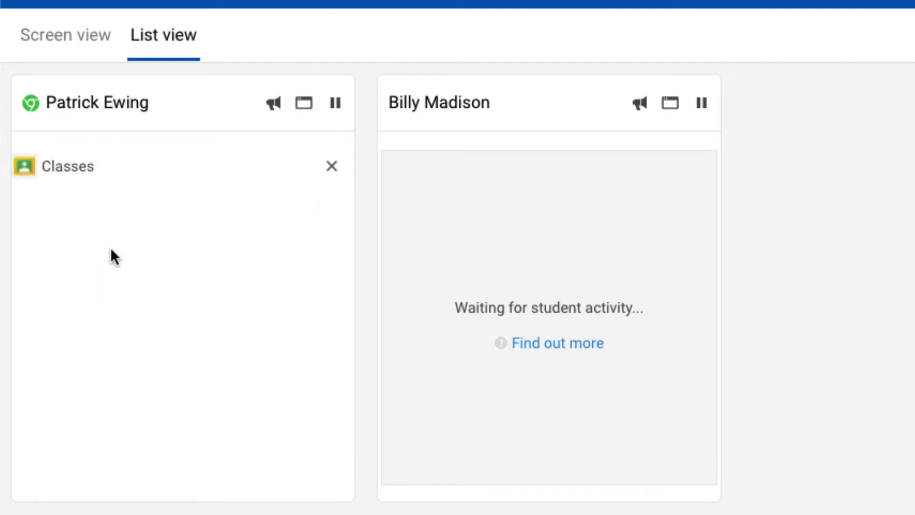
click(76, 42)
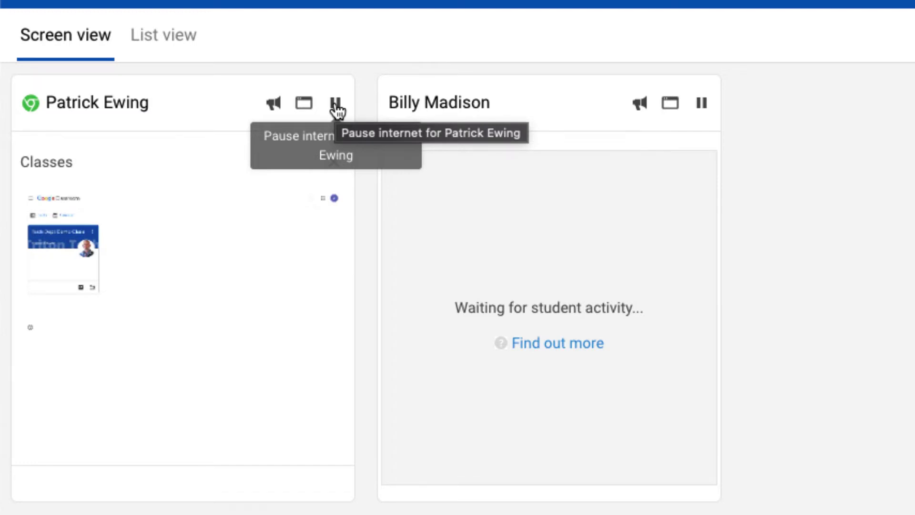
Write the announcement 'We are ready to make a live announcement!' to the first student
click(273, 103)
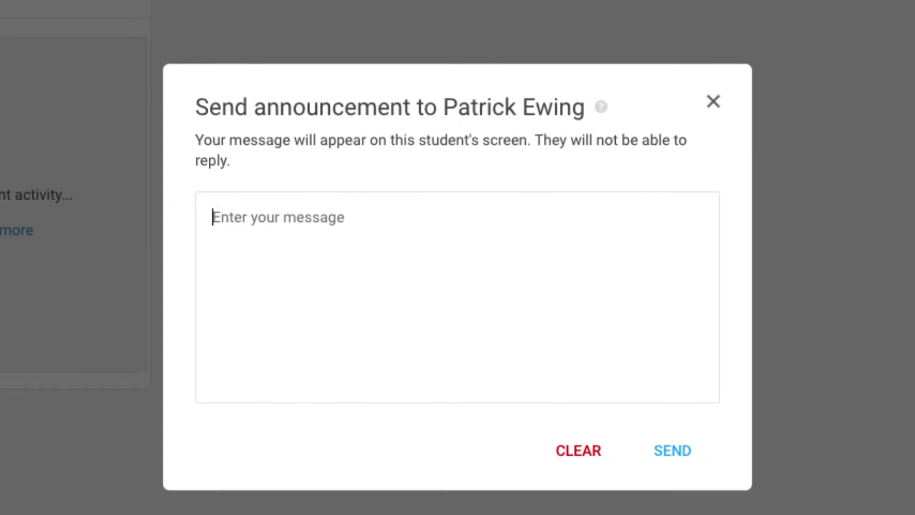
text(We are r)
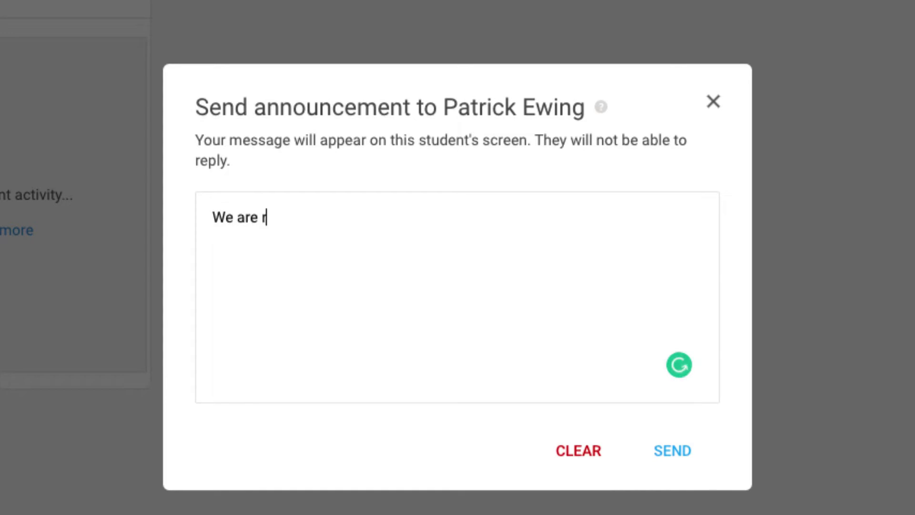
text(eady to make a l)
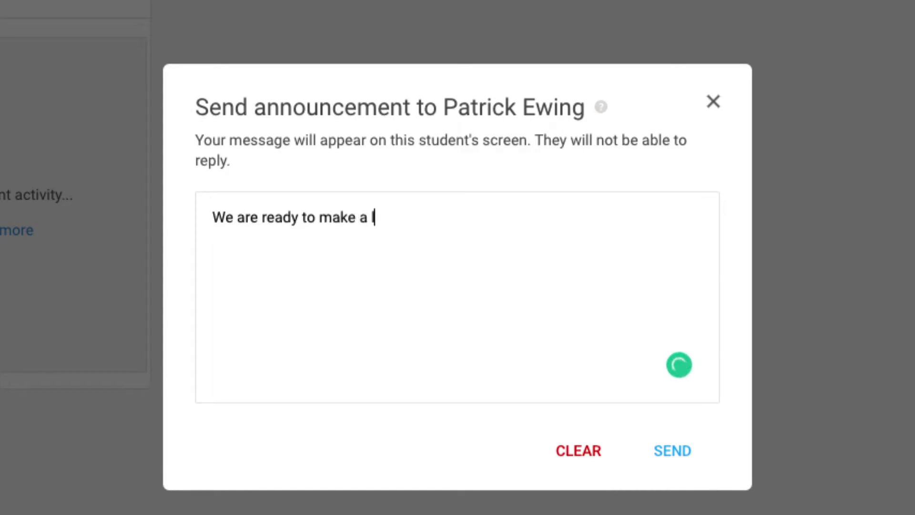
text(ive announcement!)
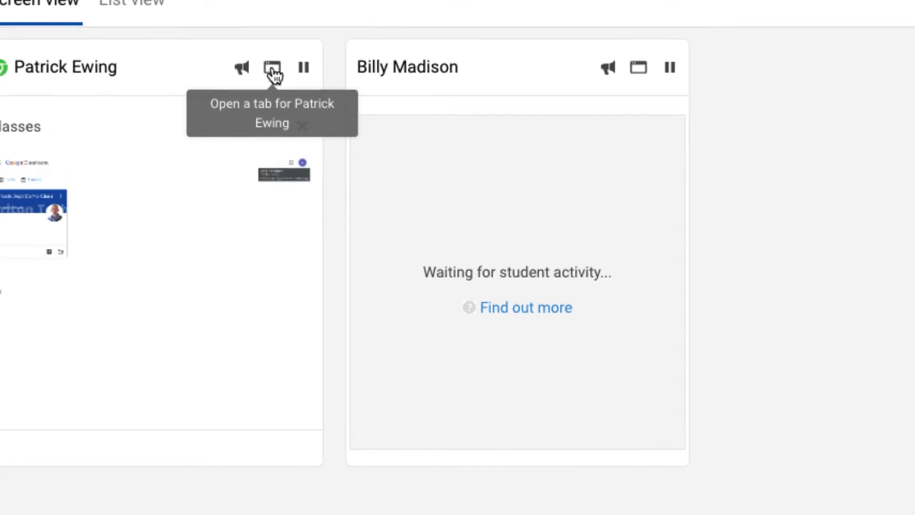
click(304, 74)
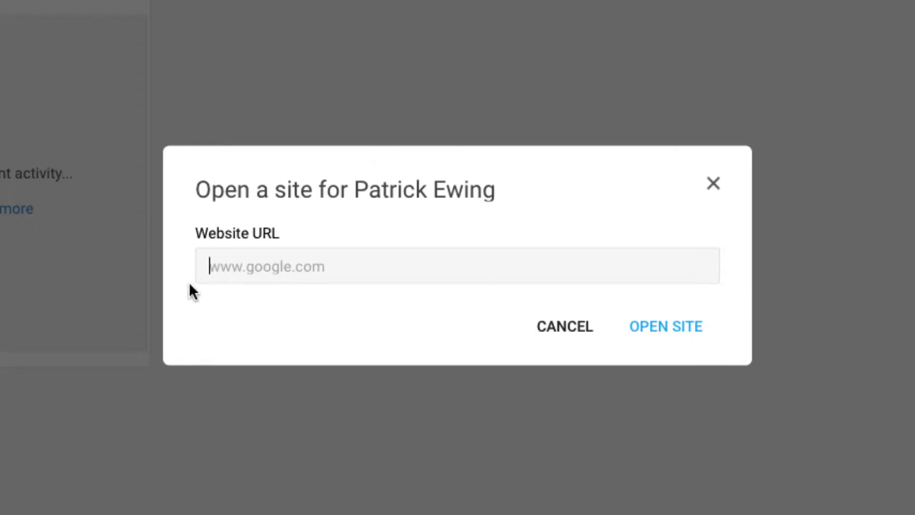
text(www)
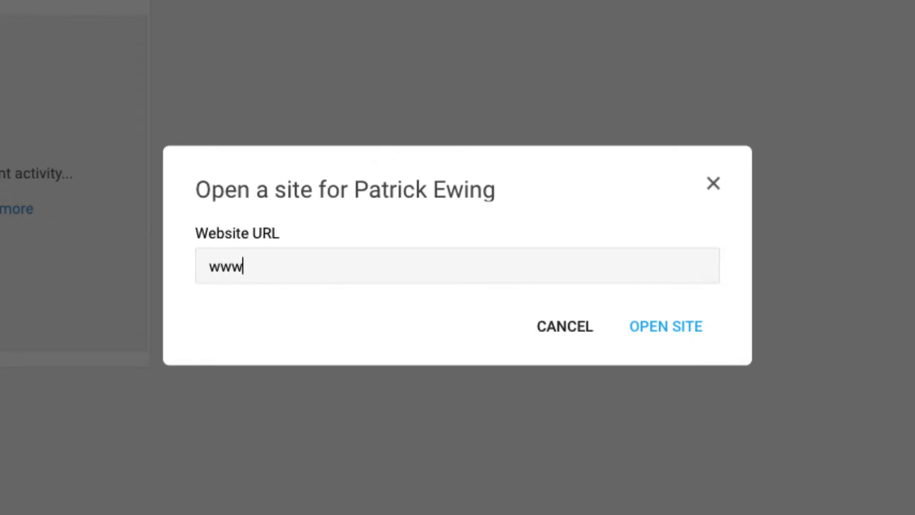
text(.nationalgr)
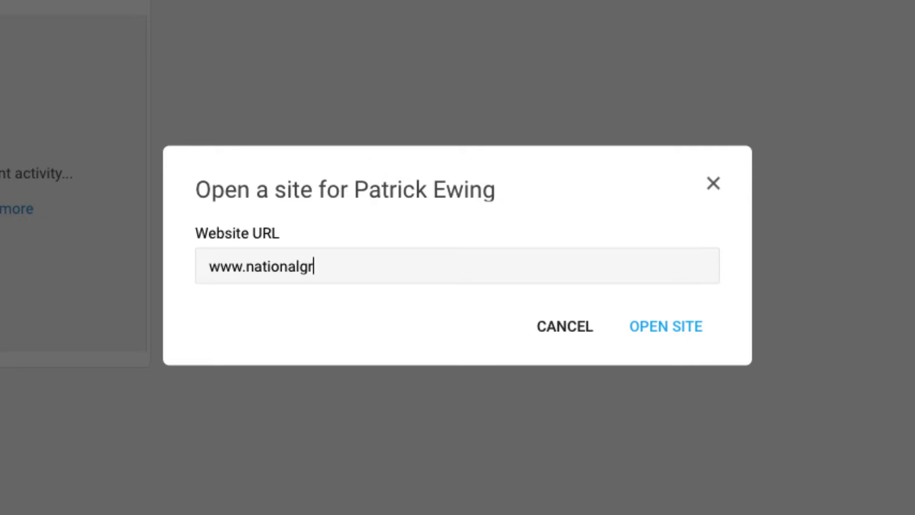
key(BackSpace)
text(eographic)
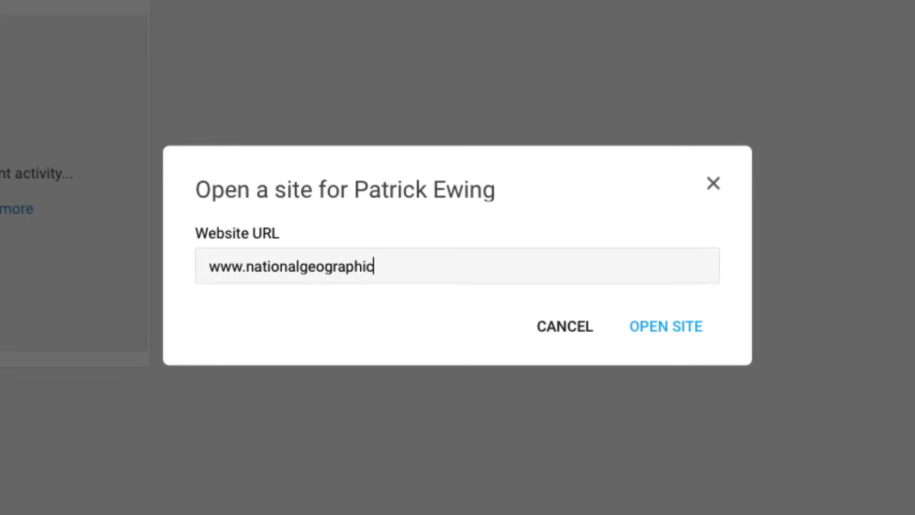
text(.com)
click(677, 331)
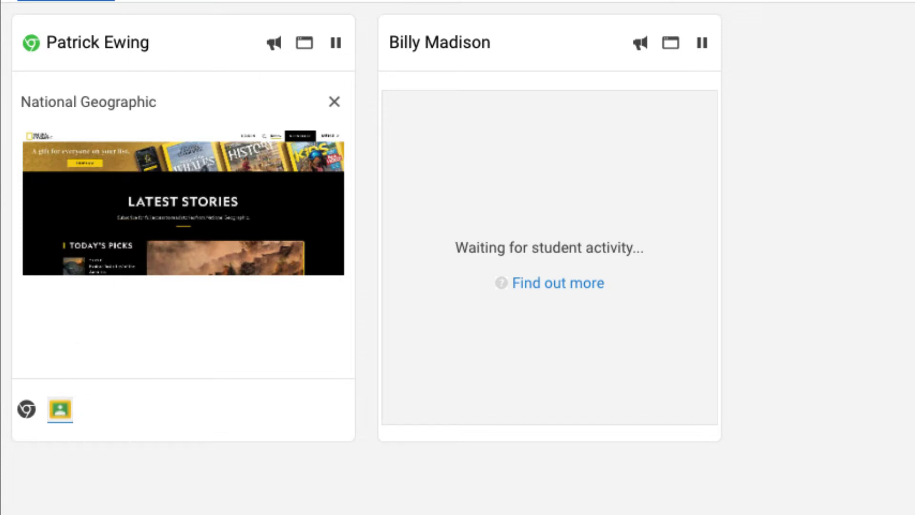
Close the first student's YouTube tab from List view, then return to Screen view
click(164, 1)
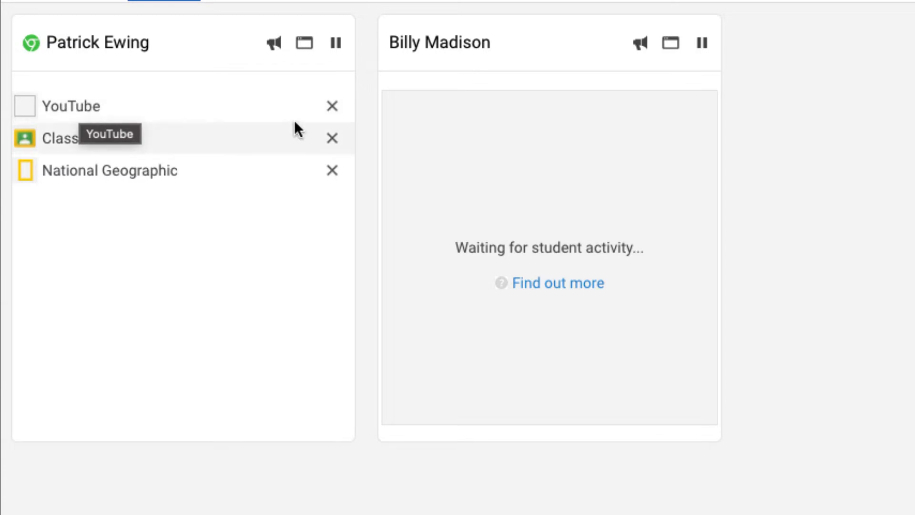
click(333, 105)
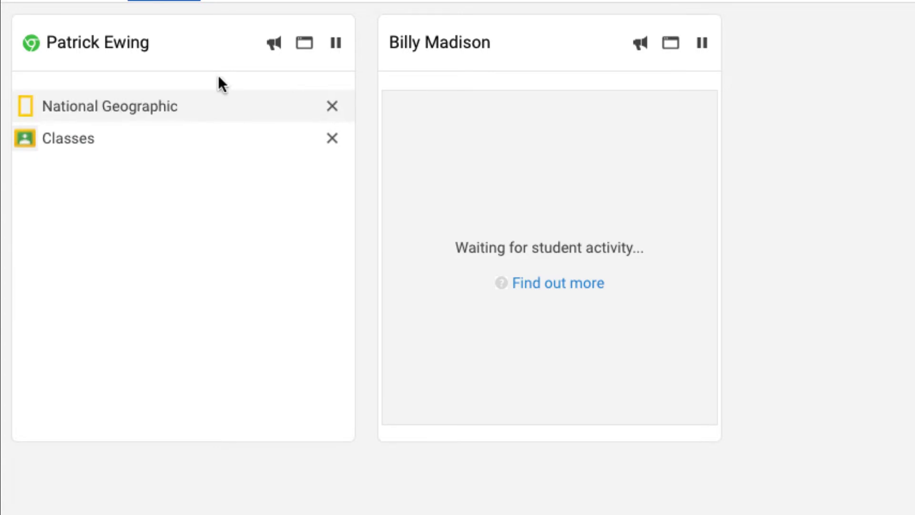
click(65, 1)
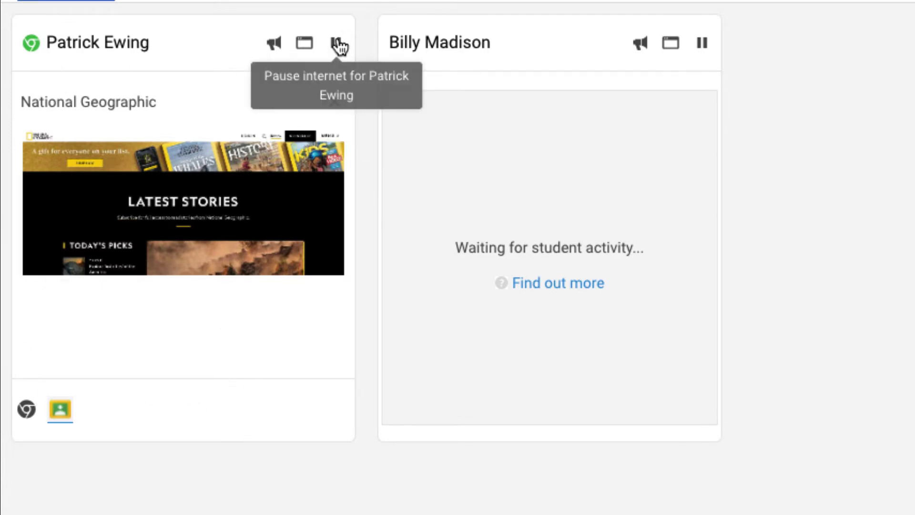
Pause the first student's internet and show the Internet paused list
click(339, 43)
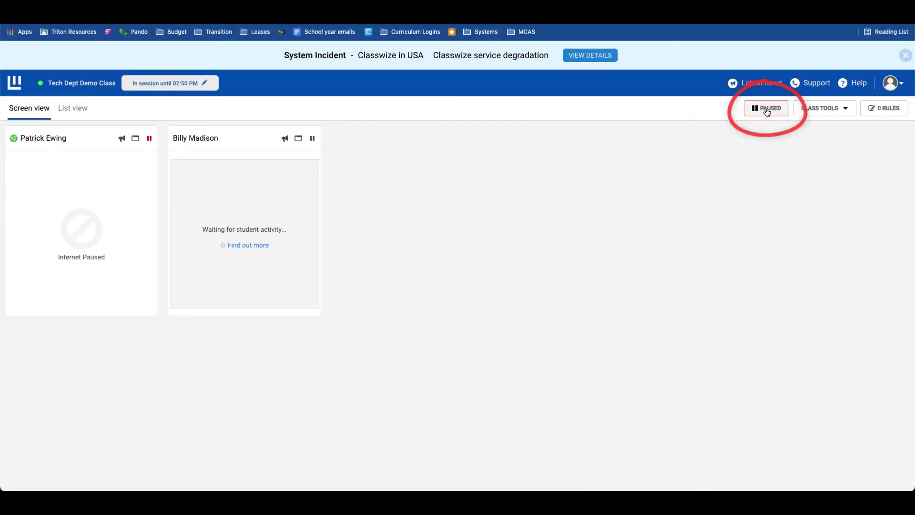
click(769, 110)
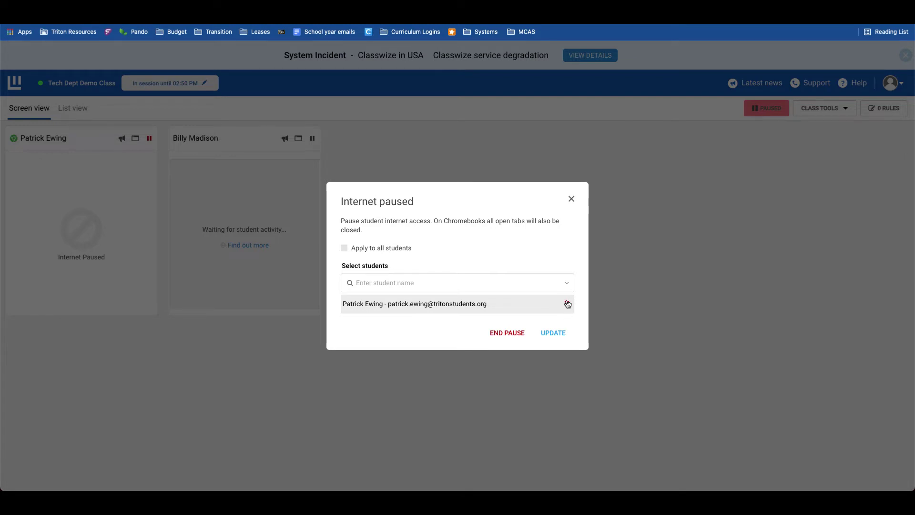
End the first student's internet pause from the Internet paused dialog
click(507, 333)
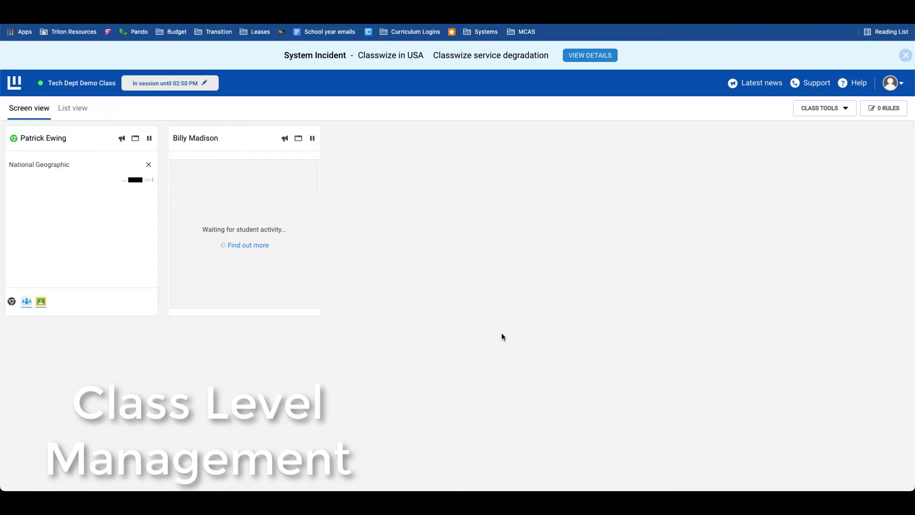
Open the CLASS TOOLS dropdown in the live class toolbar
click(821, 108)
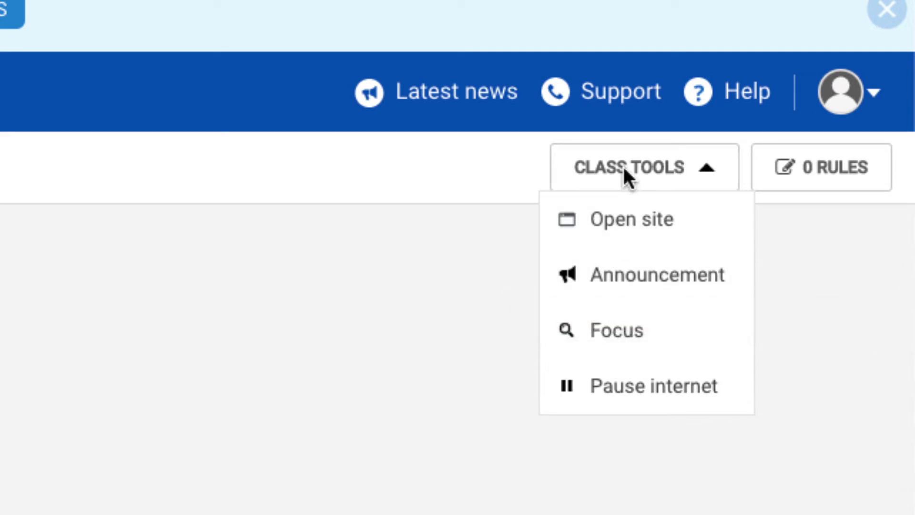
Start Focus mode and add Google Docs and Drive to the allowed applications
click(615, 336)
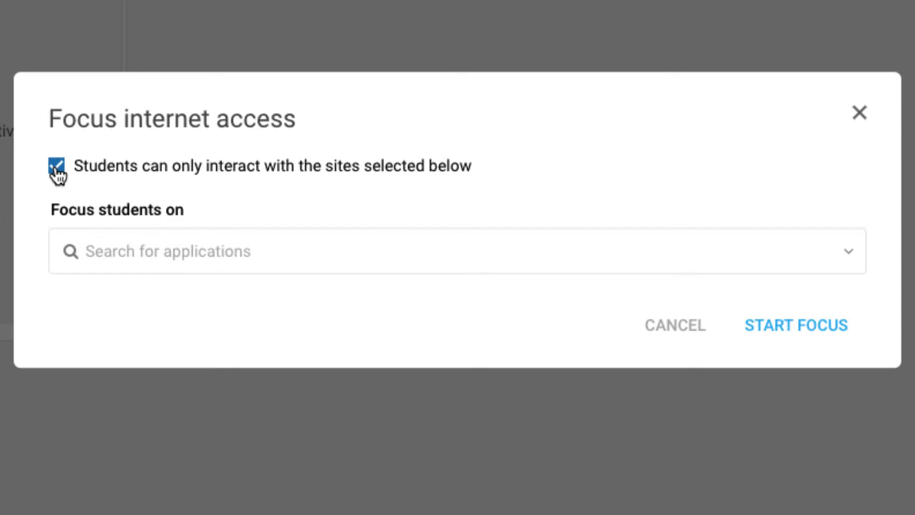
click(184, 249)
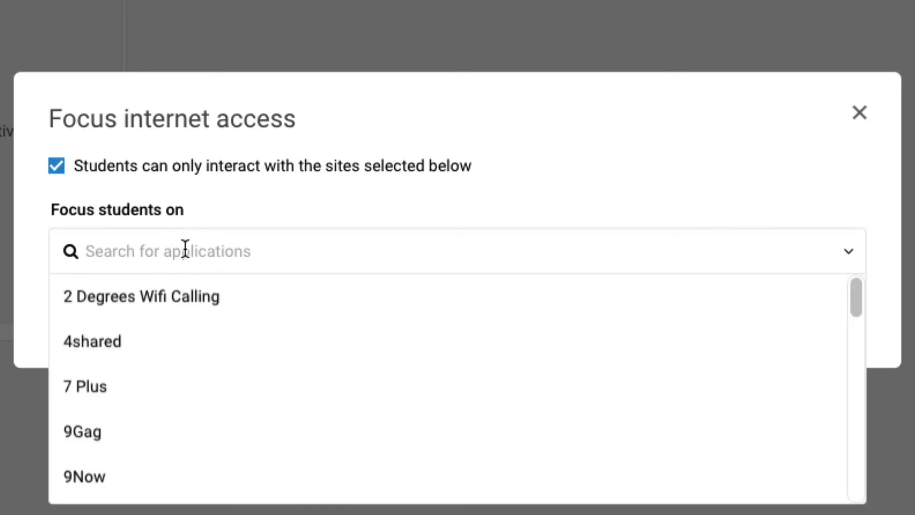
text(Google Drive)
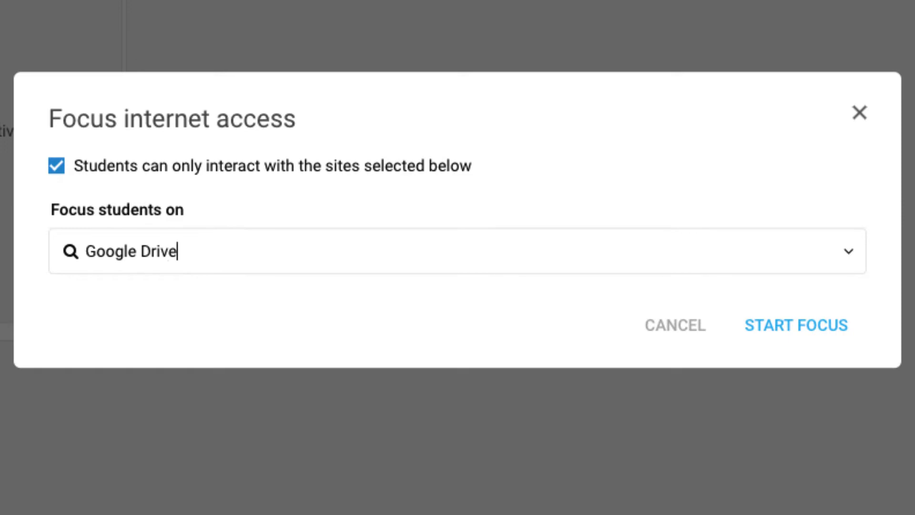
key(BackSpace)
key(BackSpace)
key(BackSpace)
key(BackSpace)
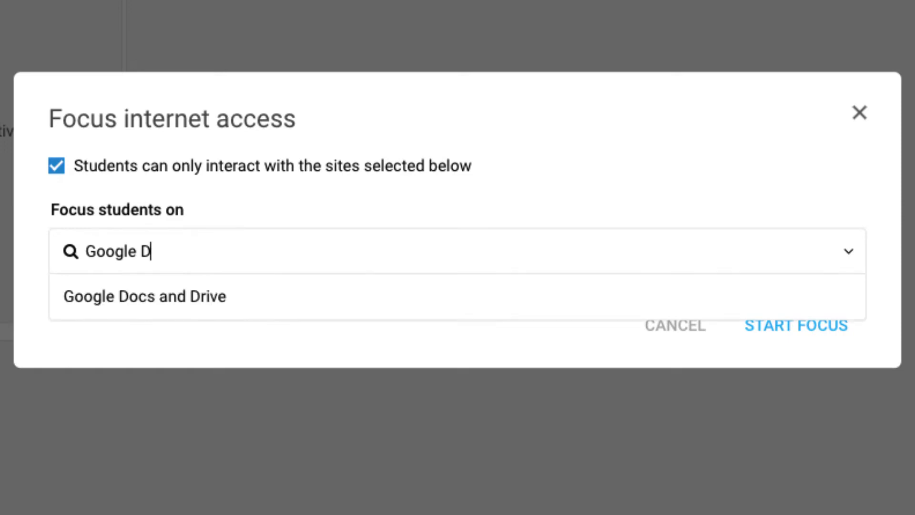
click(132, 297)
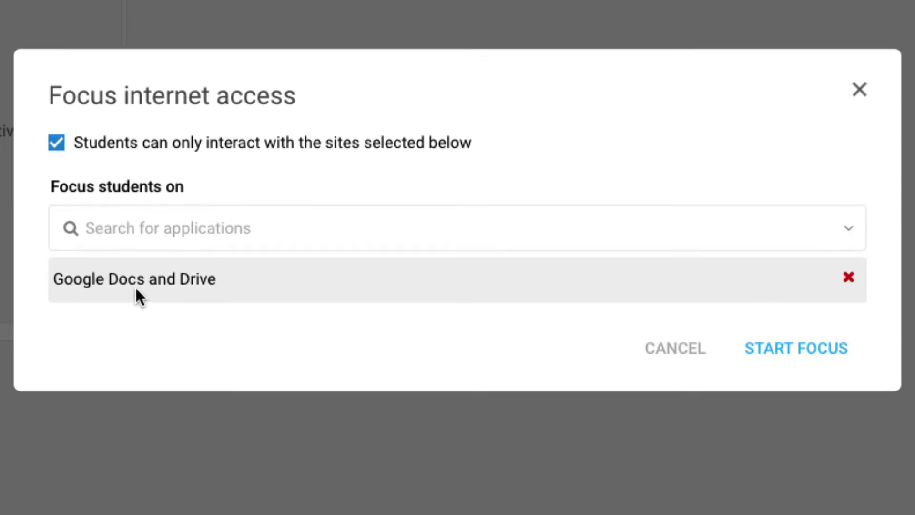
Add Google Classroom to the focus list as a second allowed app
click(151, 228)
text(Google Clas)
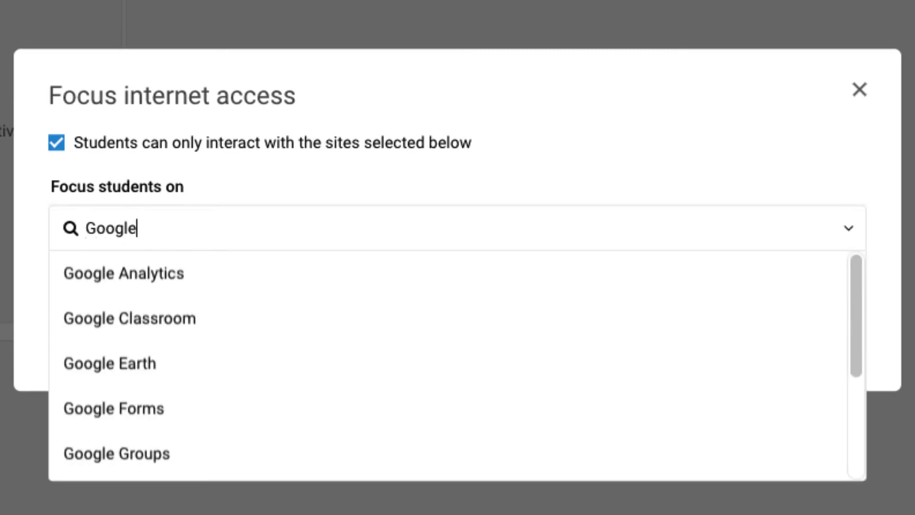
text(s)
click(155, 285)
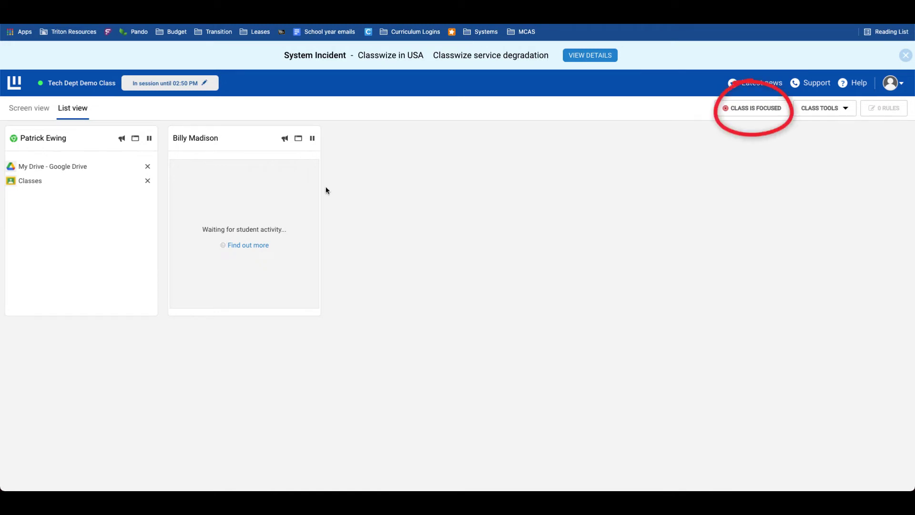
End focus mode from the Class is focused dialog, lifting the Docs/Drive and Classroom restriction
click(736, 108)
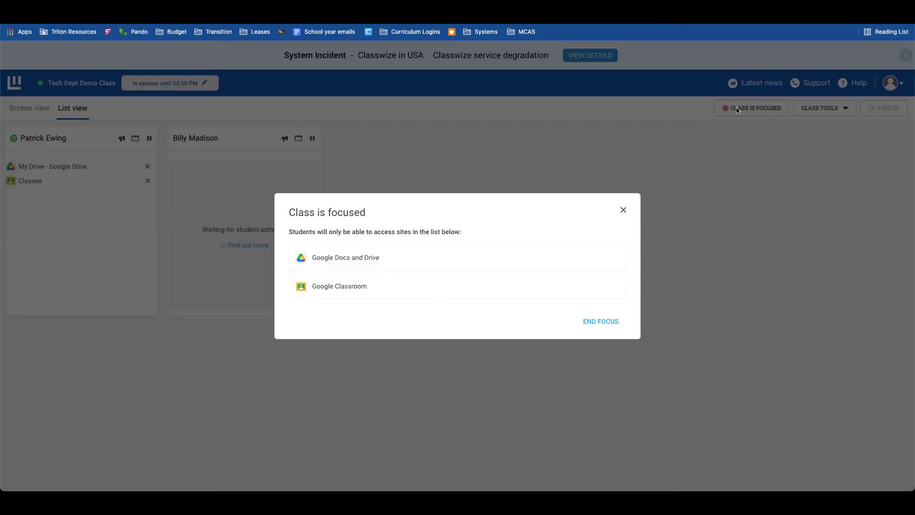
click(599, 322)
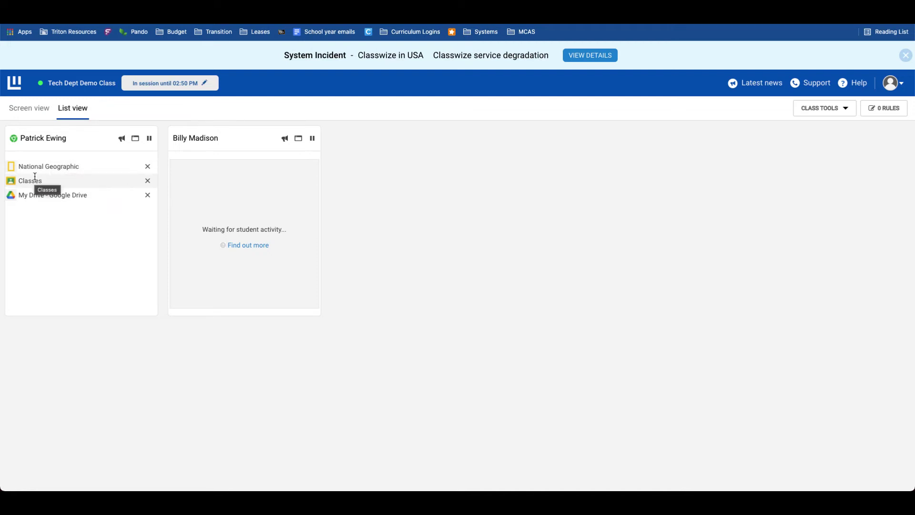
From the class tools, open the Focus setup and add National Geographic as a focus site
click(825, 107)
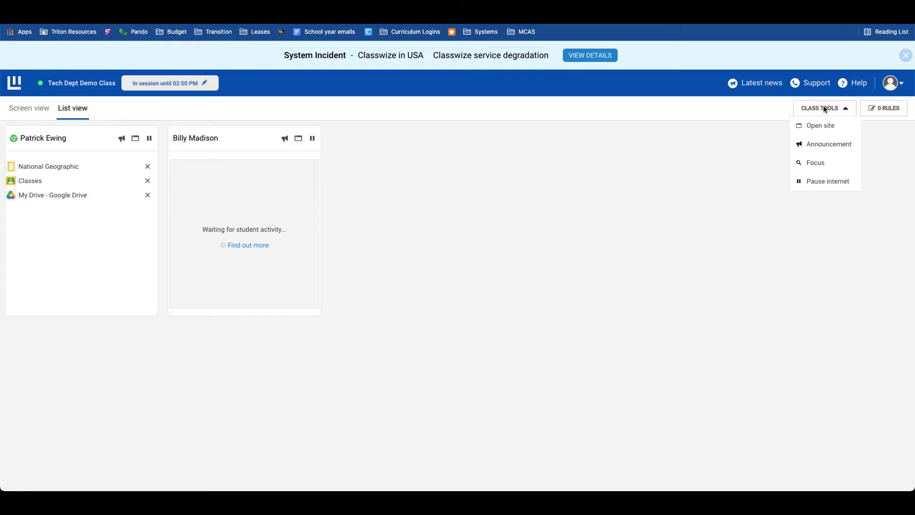
click(818, 163)
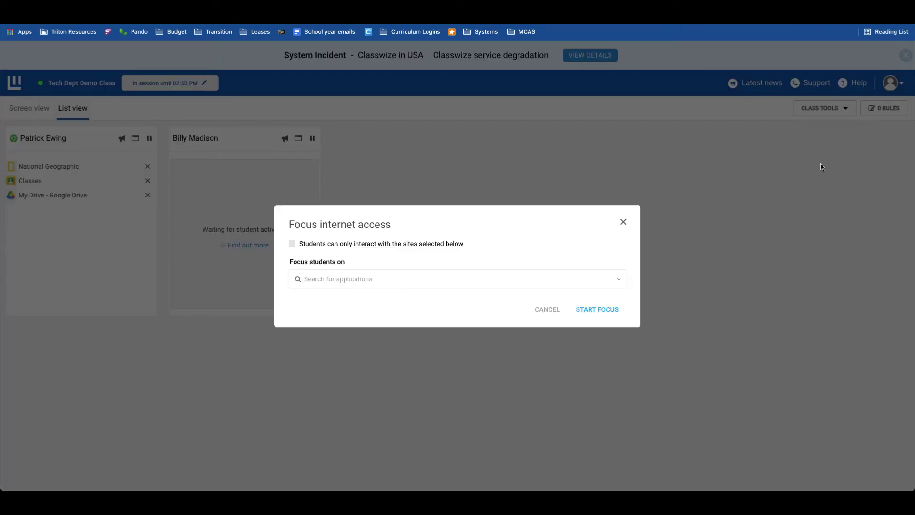
click(335, 283)
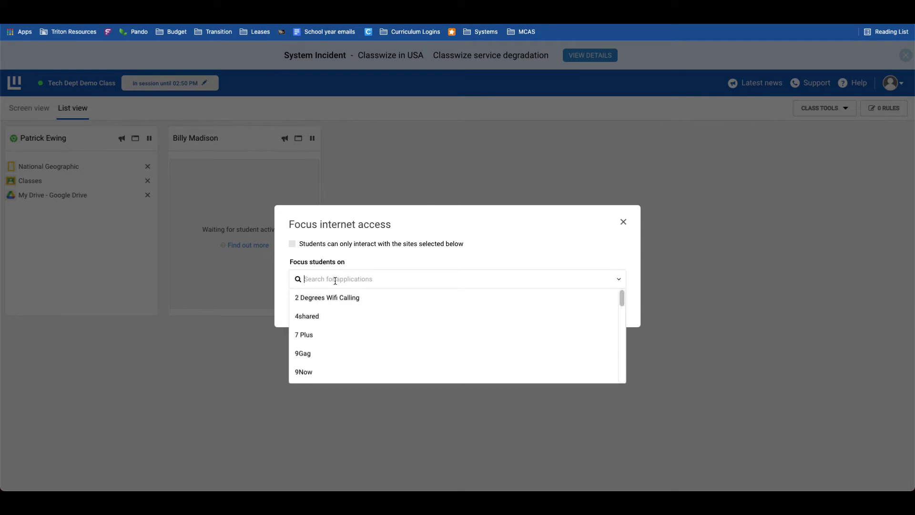
text(national)
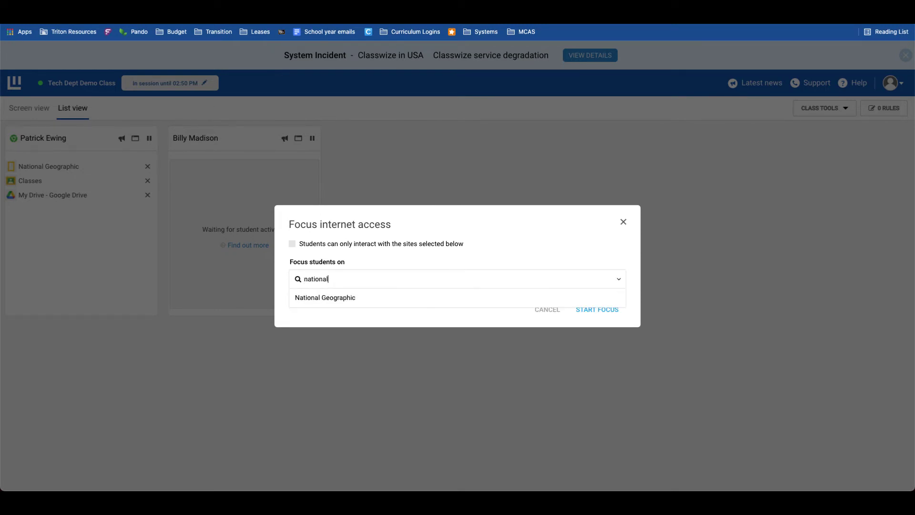
click(323, 298)
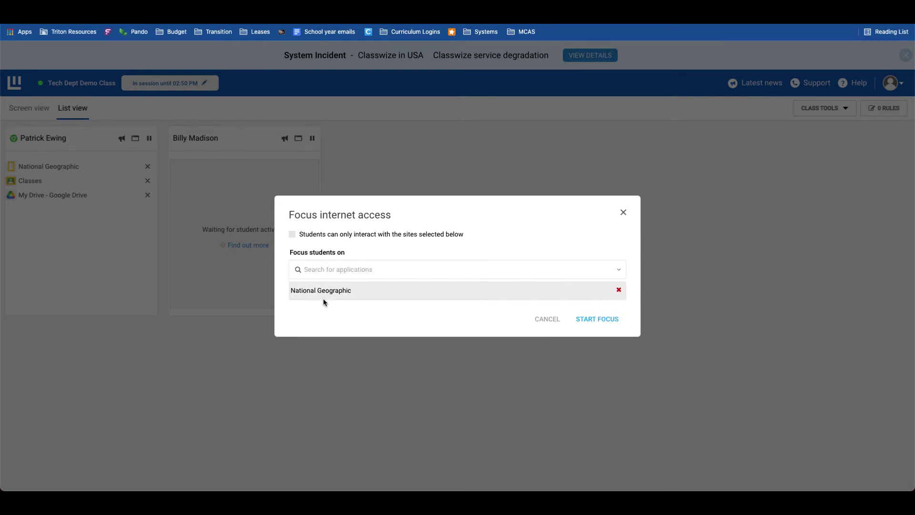
Add Cool Math Games too, then remove both sites from the focus list
click(335, 270)
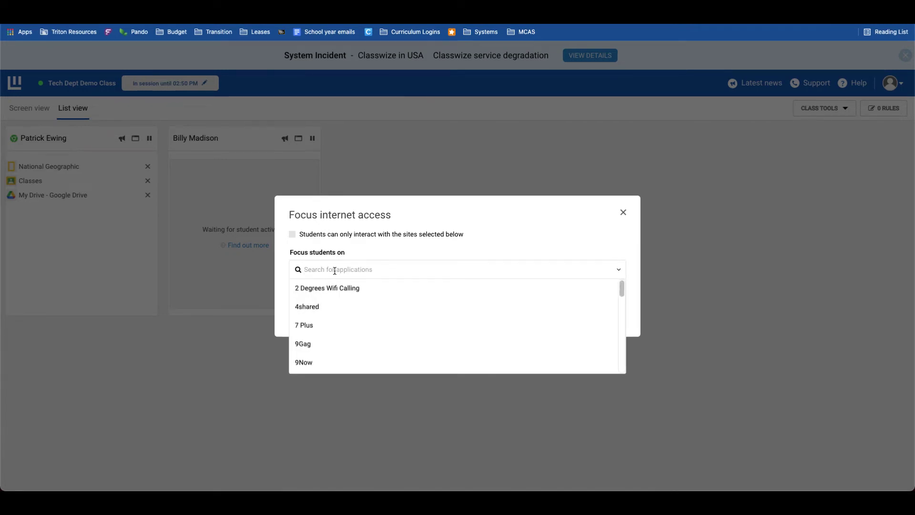
text(cool m)
click(332, 348)
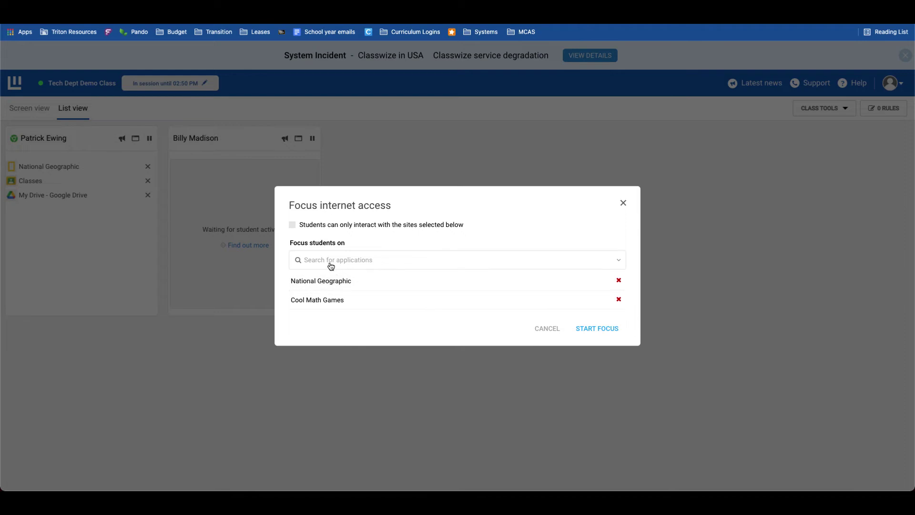
click(619, 299)
click(618, 291)
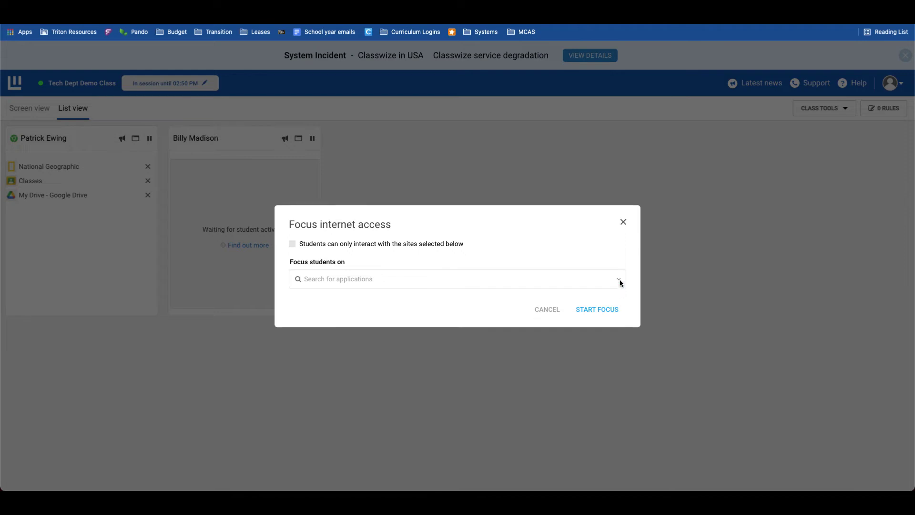
Close the Focus setup without starting focus, then begin creating a rule from the empty Rules panel
click(622, 222)
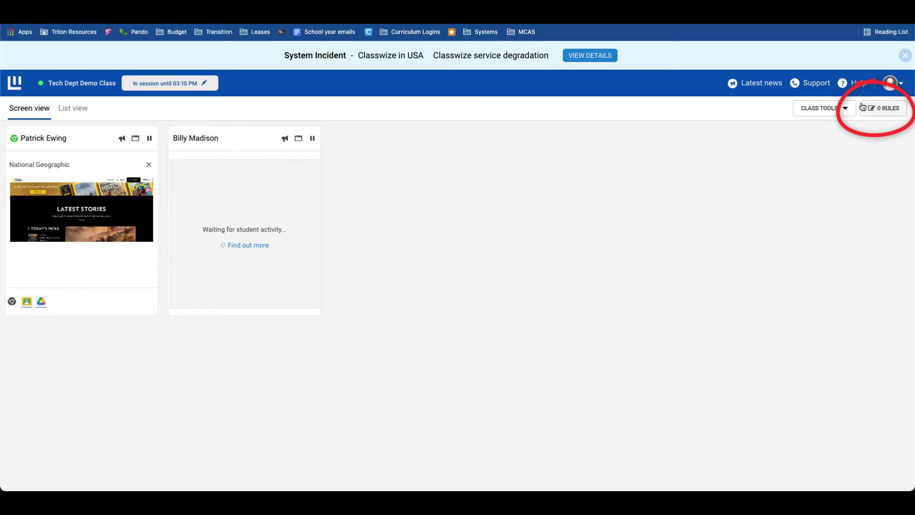
click(889, 110)
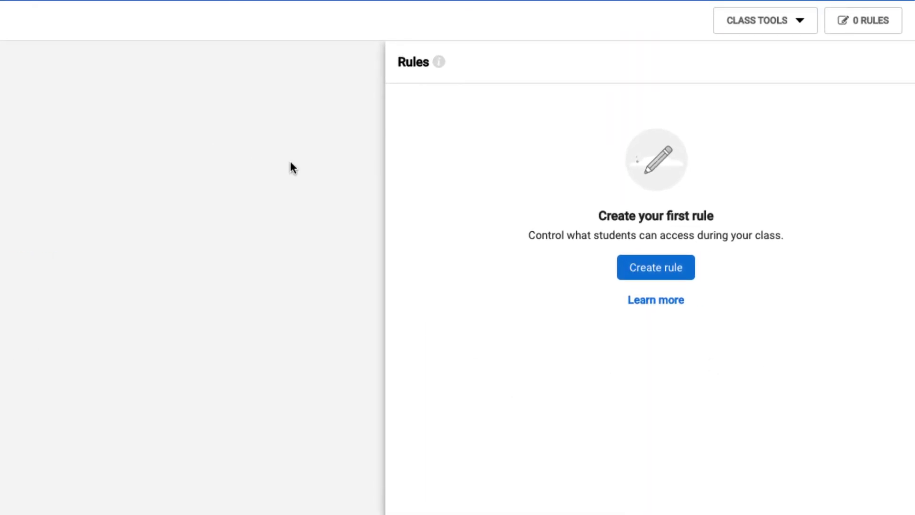
click(665, 266)
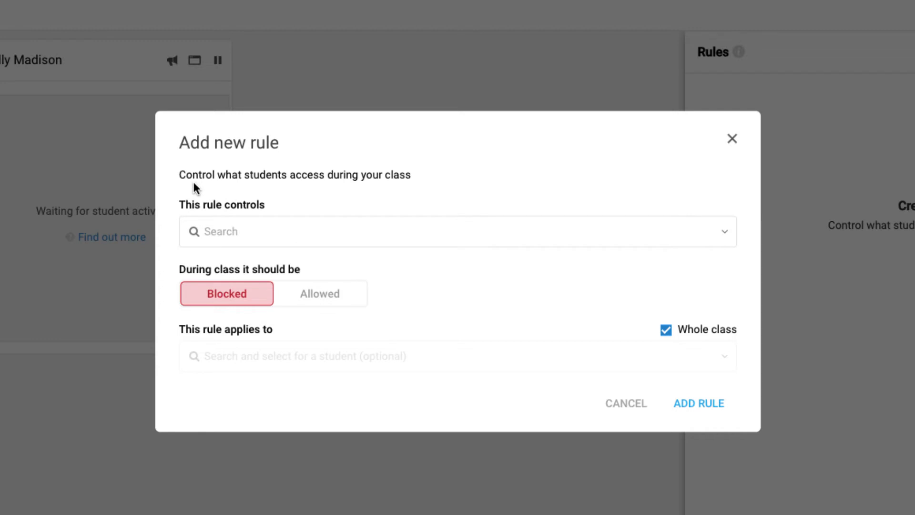
Add a Blocked rule for Youtube that applies to one chosen student instead of the whole class
click(231, 232)
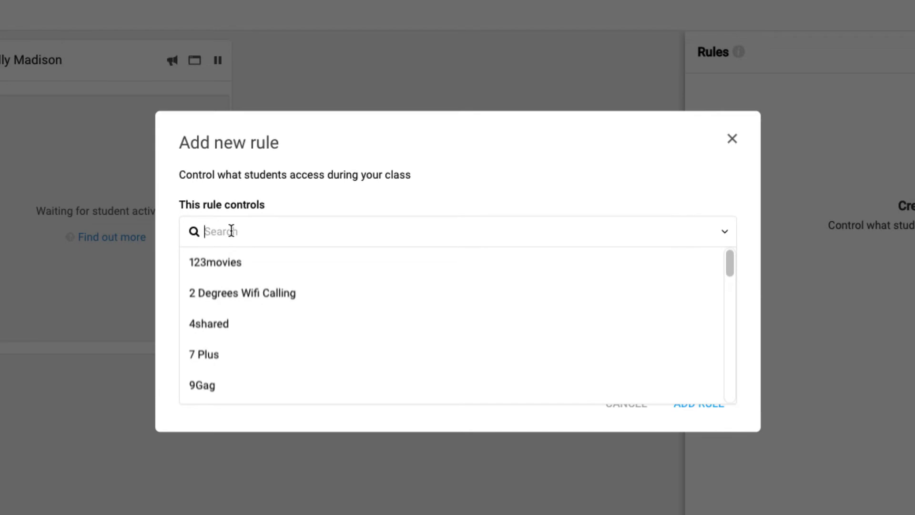
text(youtube)
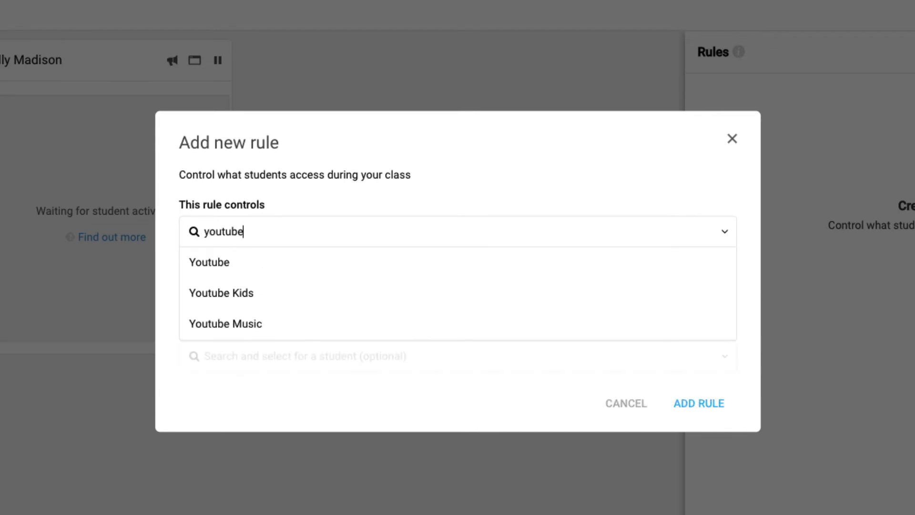
click(198, 269)
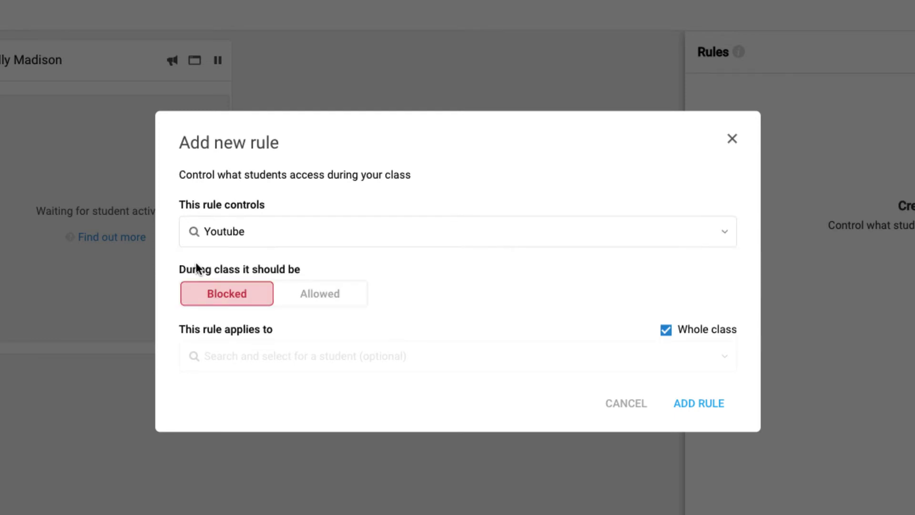
click(666, 331)
click(383, 358)
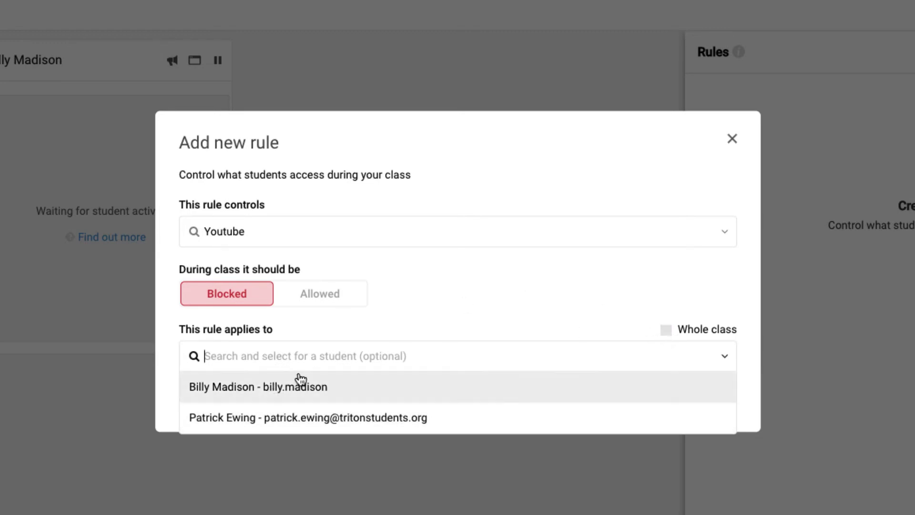
click(224, 422)
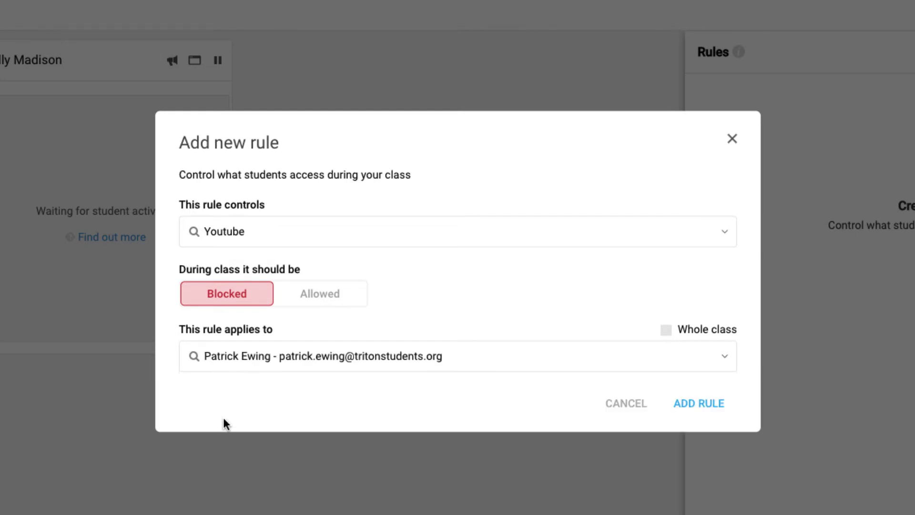
click(700, 404)
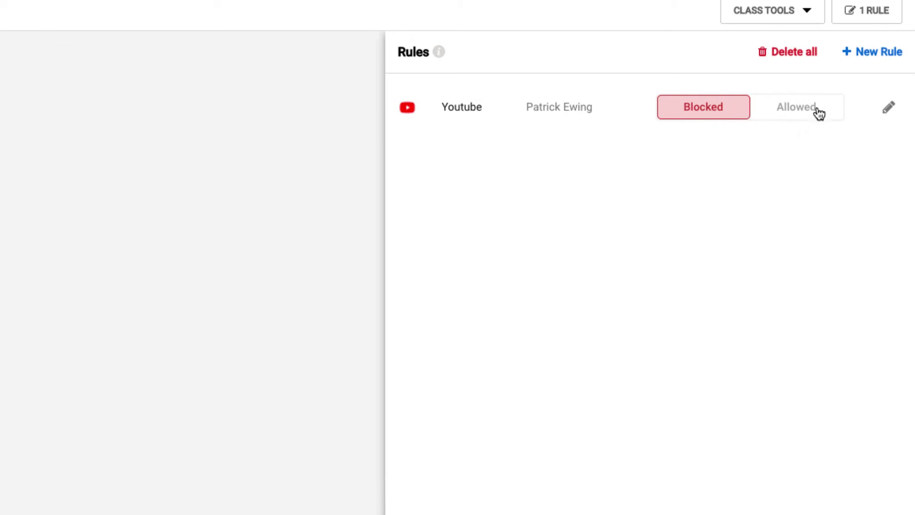
Change the YouTube rule to Allowed, then delete it via its edit dialog
click(786, 112)
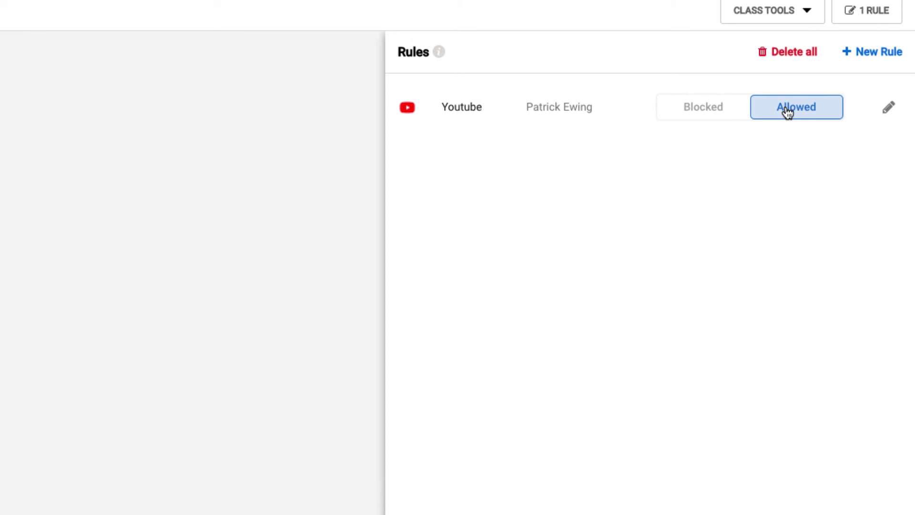
click(889, 106)
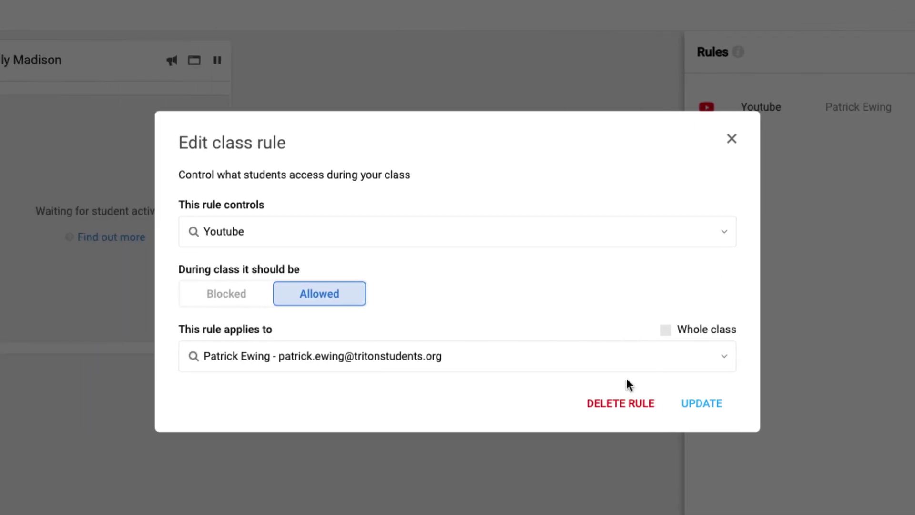
click(624, 401)
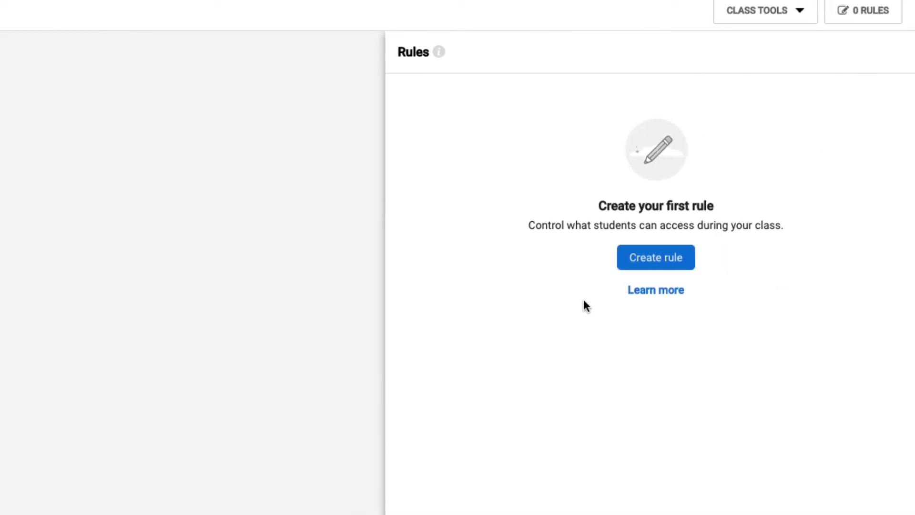
Start a new rule, view the controllable apps, cancel without adding it, and close the Rules panel
click(642, 265)
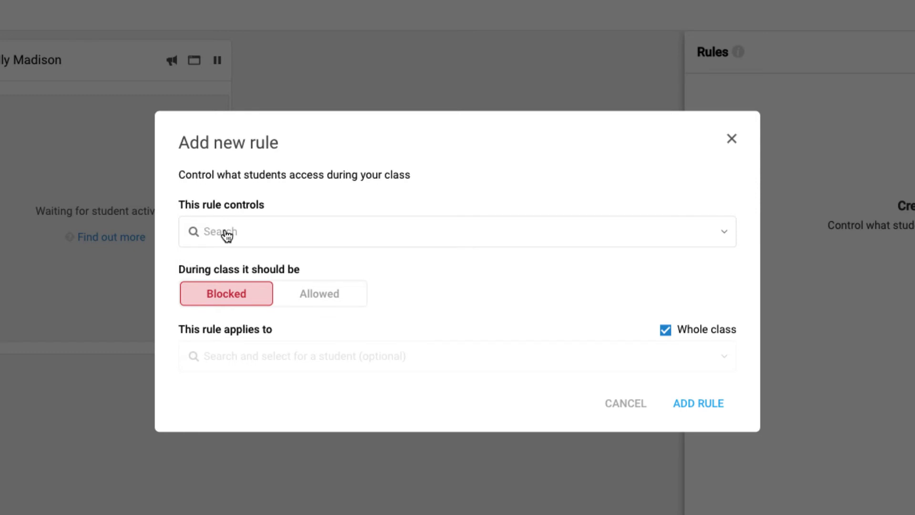
click(226, 233)
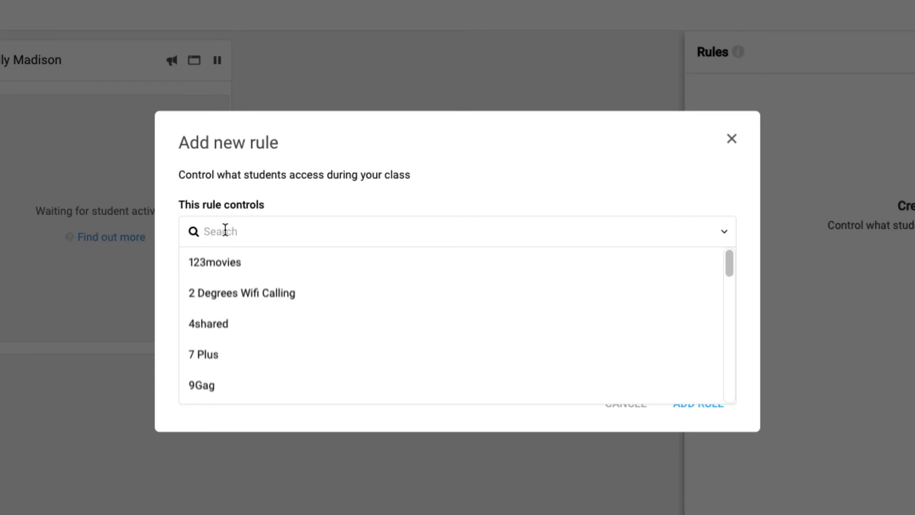
click(891, 345)
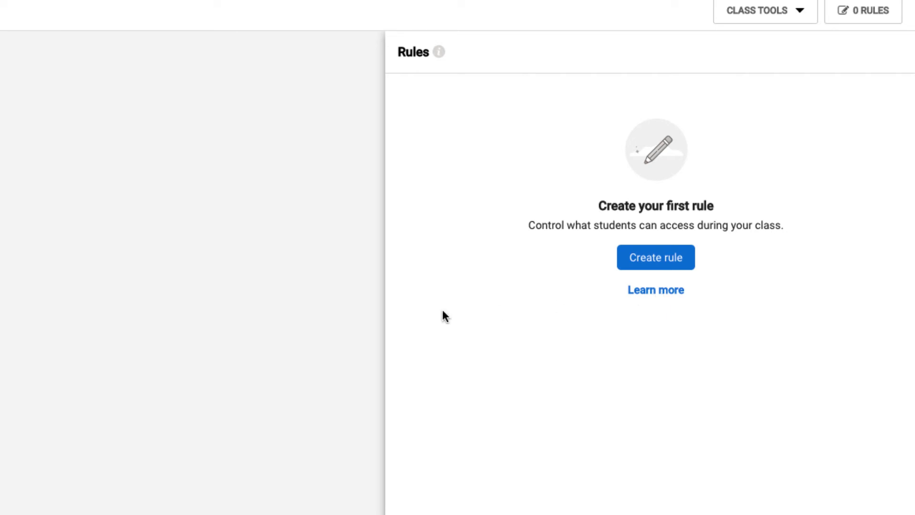
click(305, 294)
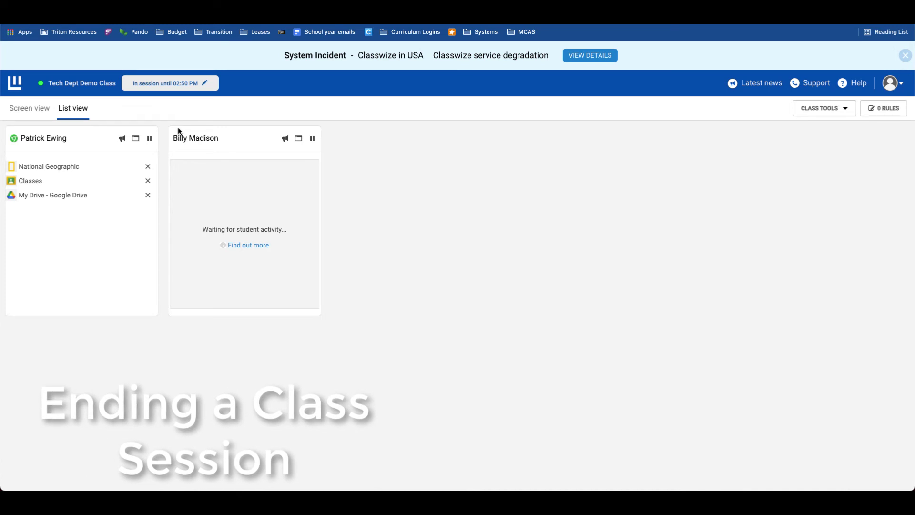
End the Tech Dept Demo Class session now and dismiss the in-school support notice
click(178, 85)
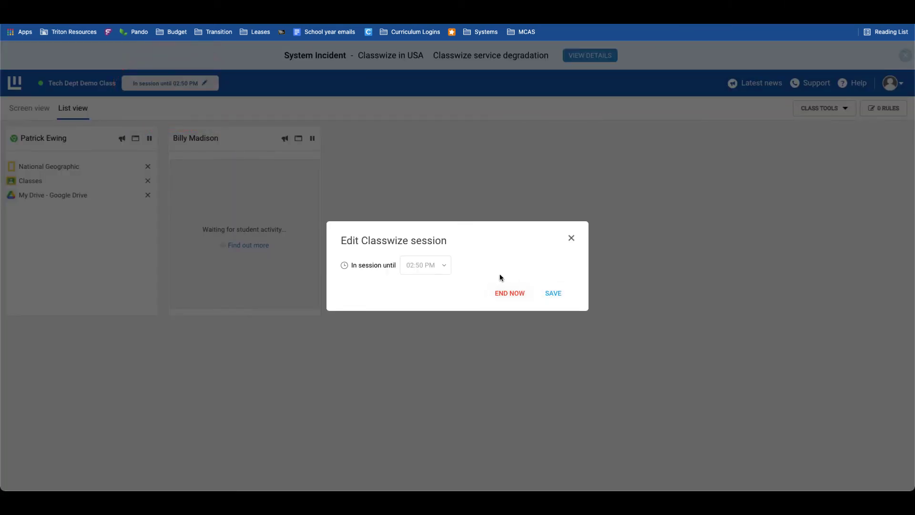
click(509, 294)
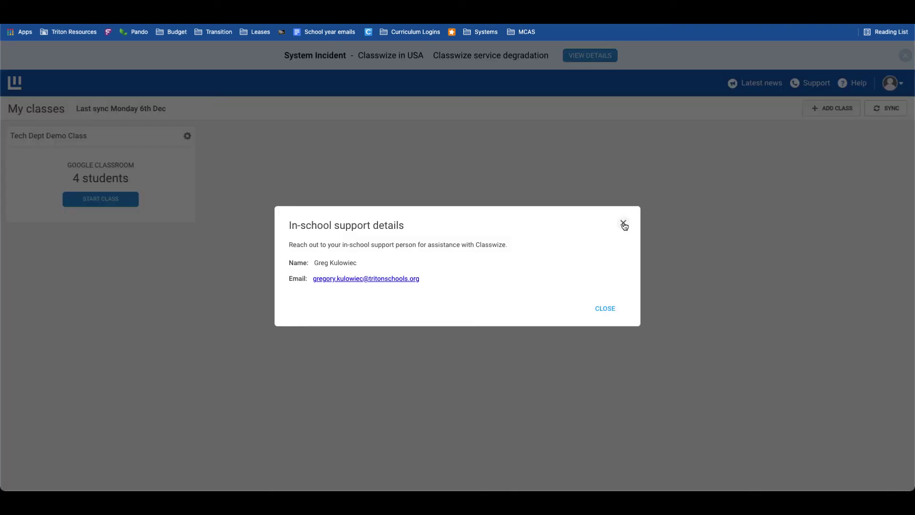
click(624, 222)
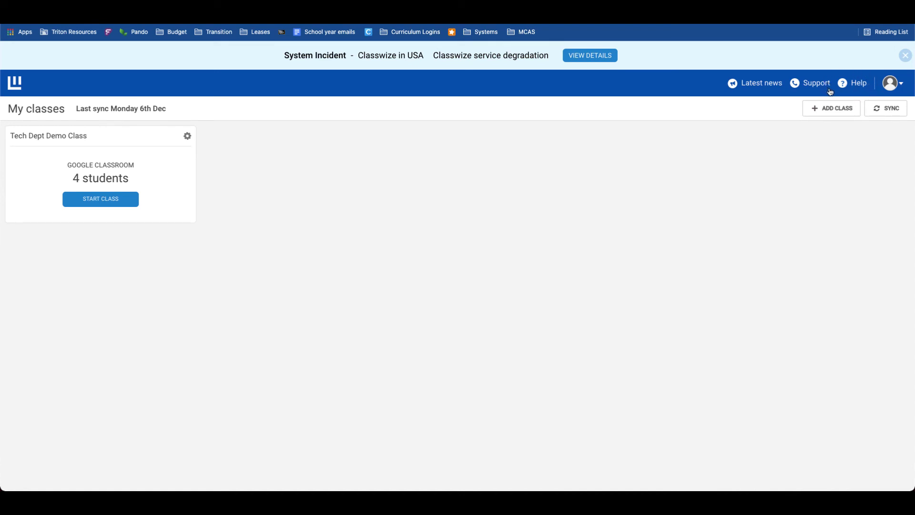
click(861, 84)
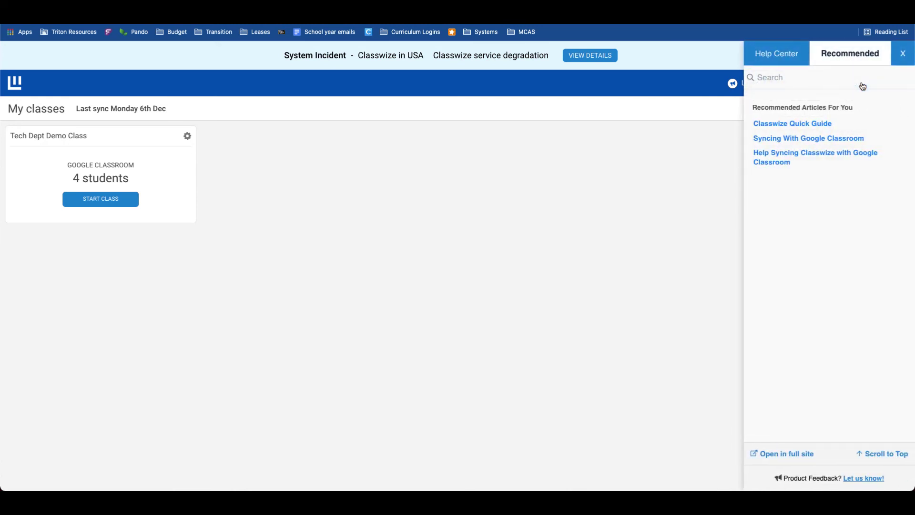
click(771, 56)
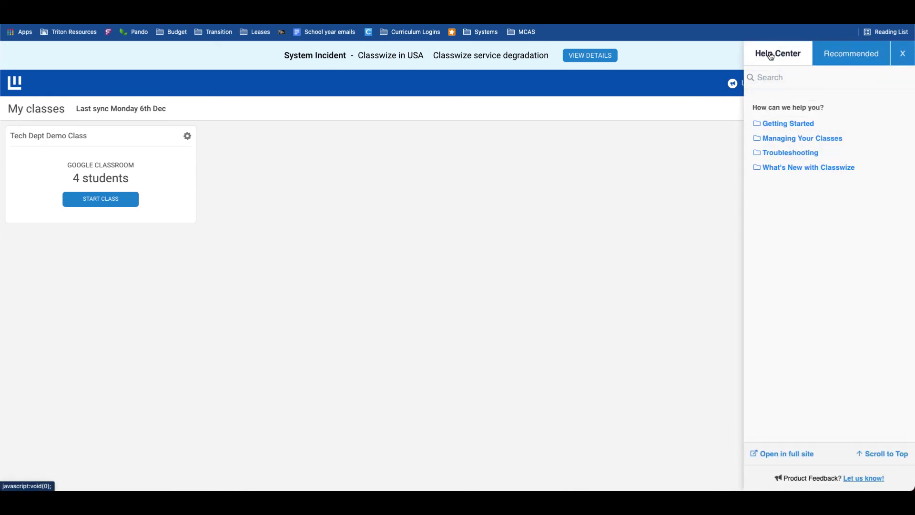
click(780, 128)
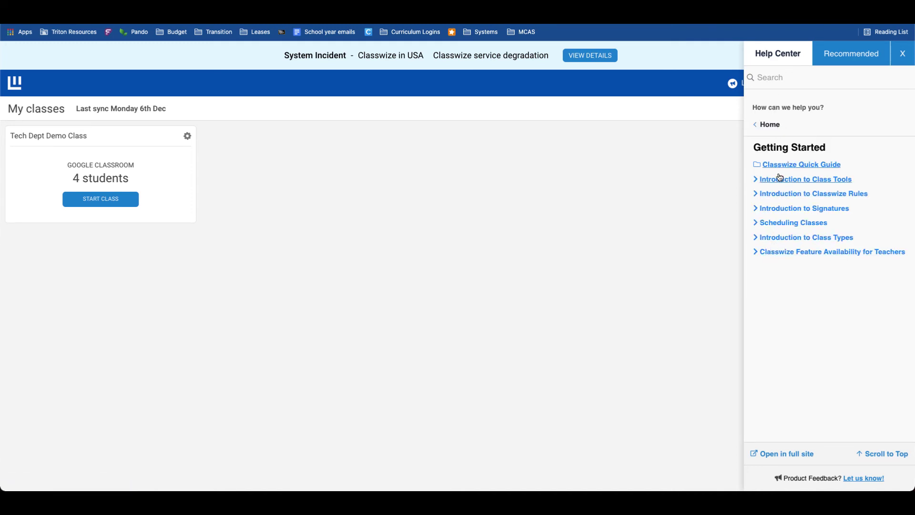
click(768, 126)
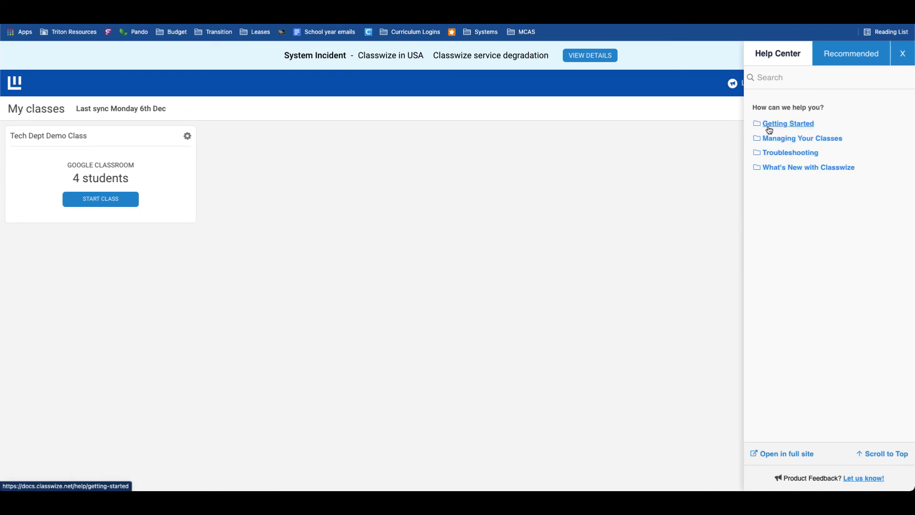
click(778, 142)
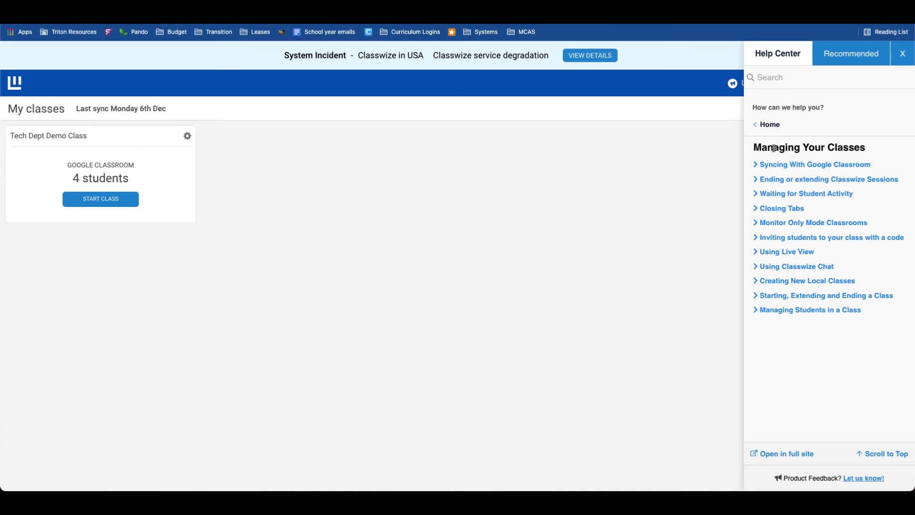
key(Escape)
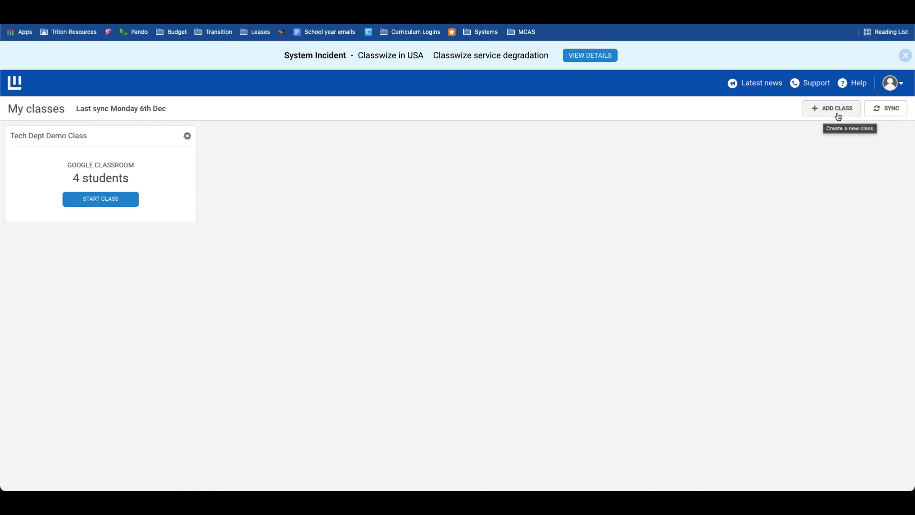
Add a new class named 'Manually Added Class Demo' and save it
click(837, 110)
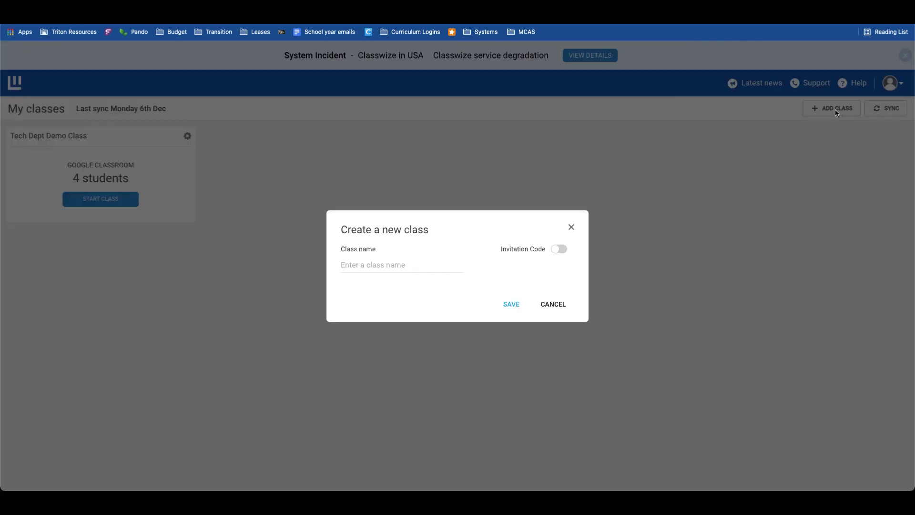
click(393, 265)
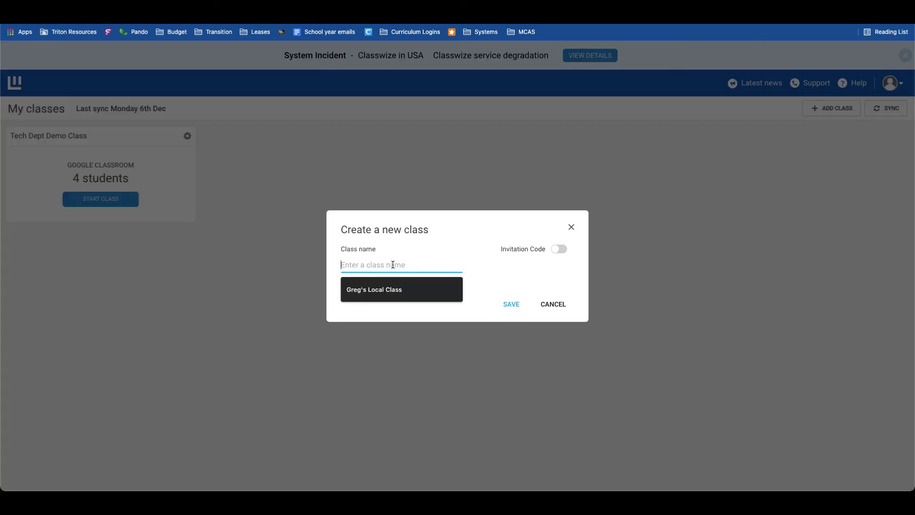
text(Manually Add)
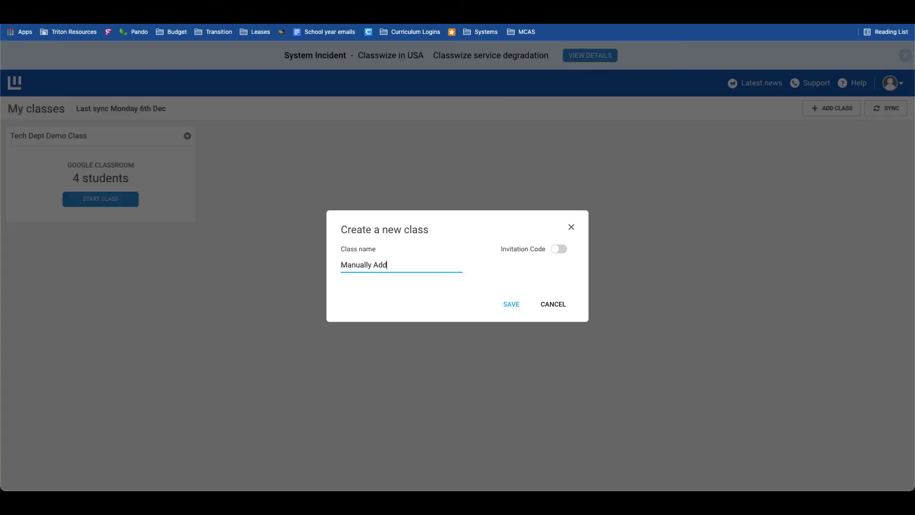
text(ed Class Demo)
click(520, 305)
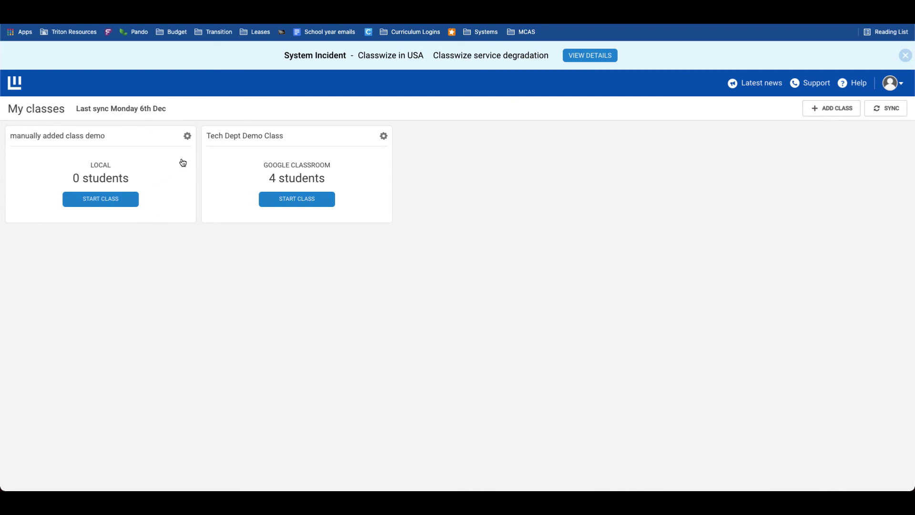
Save two students into manually added class demo, then delete the class from its settings
click(187, 136)
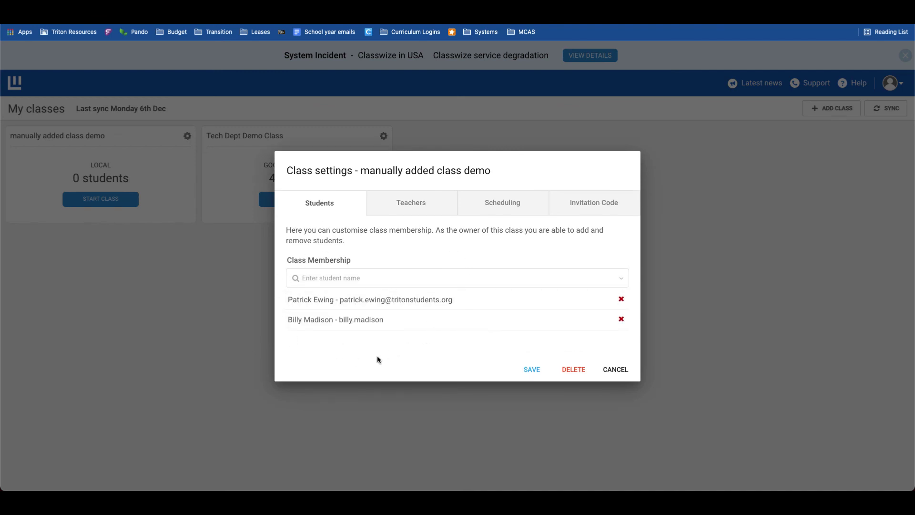
click(539, 371)
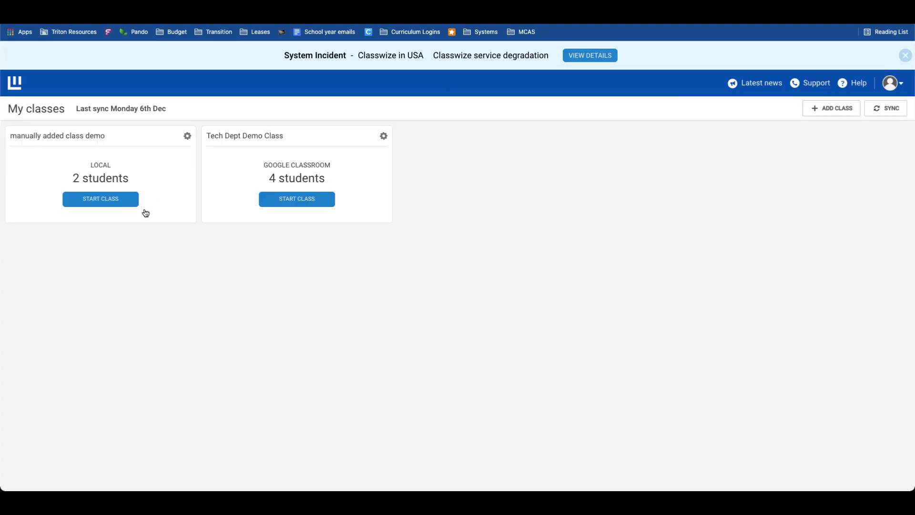
click(187, 137)
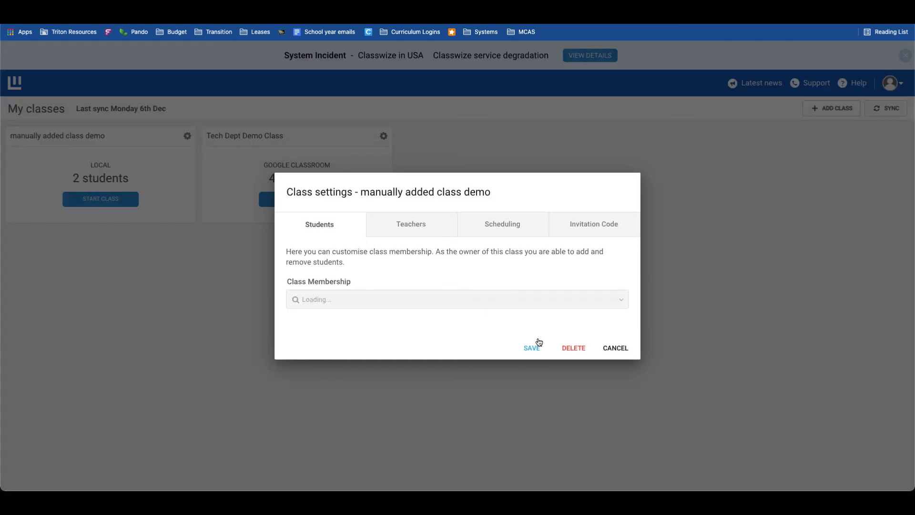
click(572, 369)
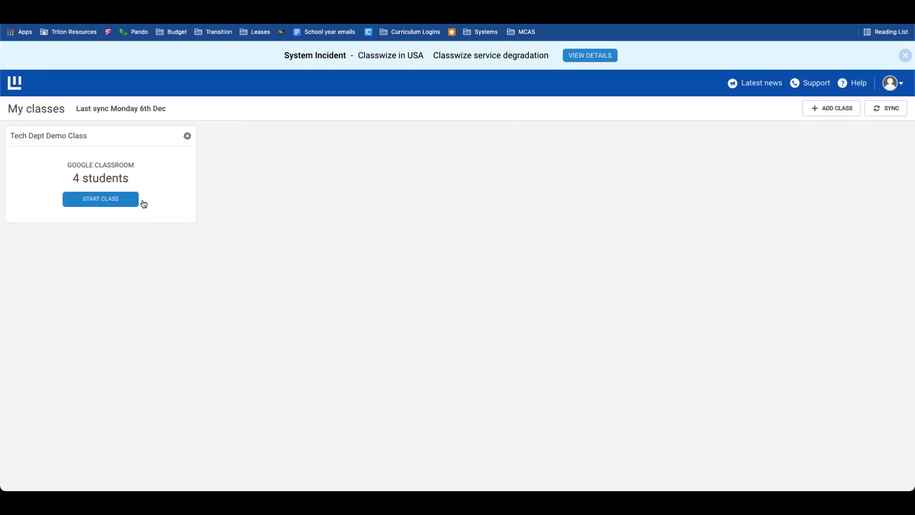
Start the Tech Dept Demo Class session from its class card
click(92, 138)
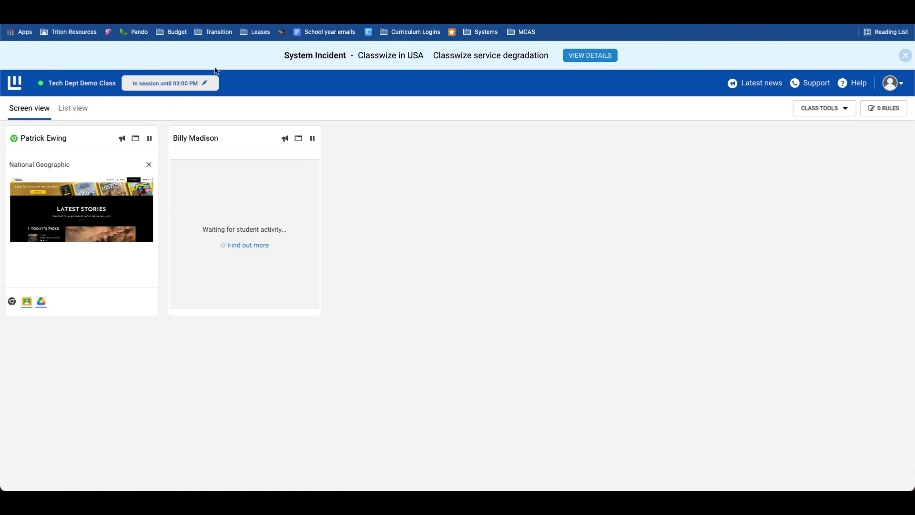
click(160, 85)
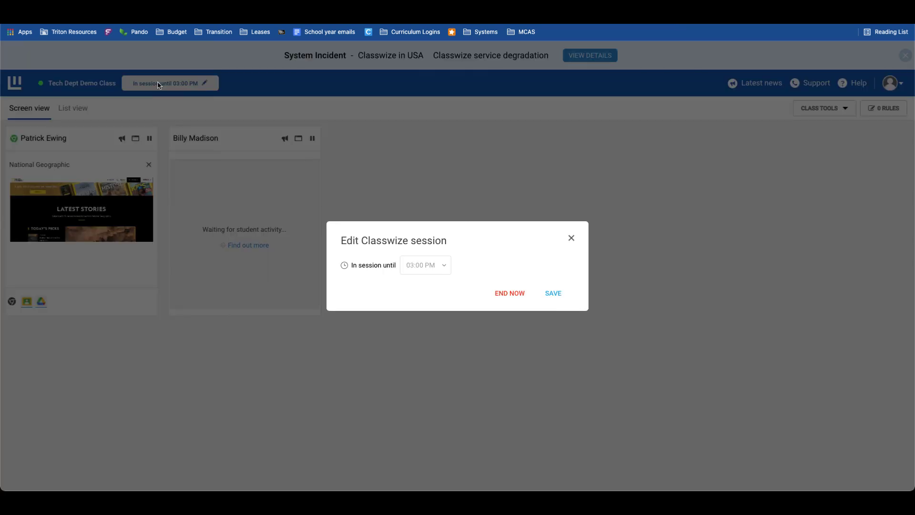